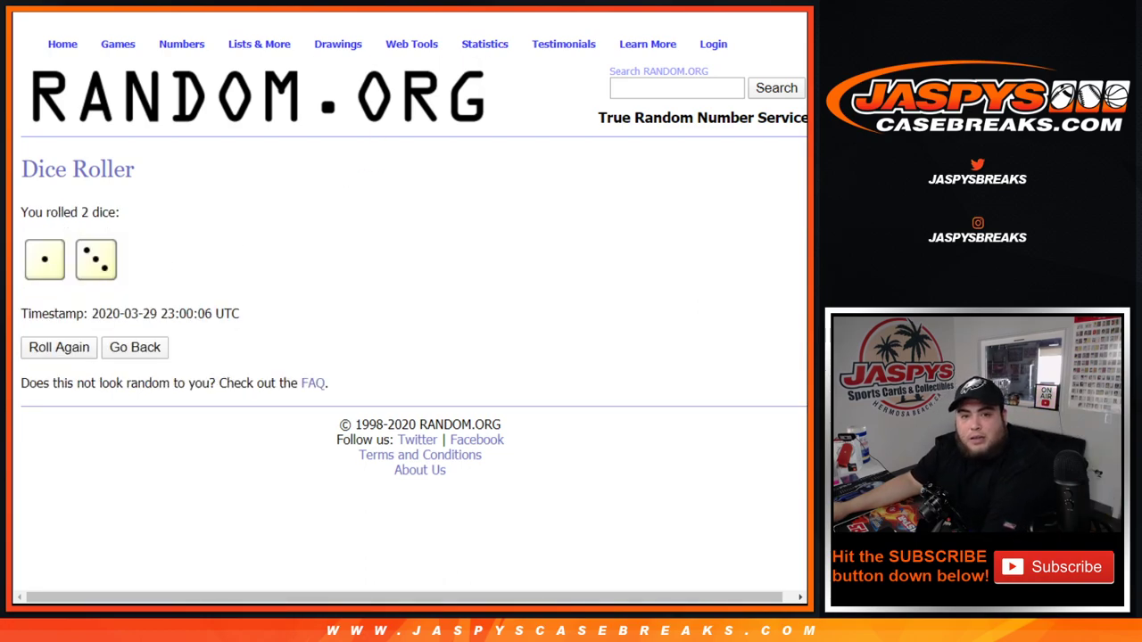
# - Randomize the list of participant names four times in the List Randomizer
pyautogui.hotkey('ctrl', 'Tab')
pyautogui.scroll(-2, 152, 259)
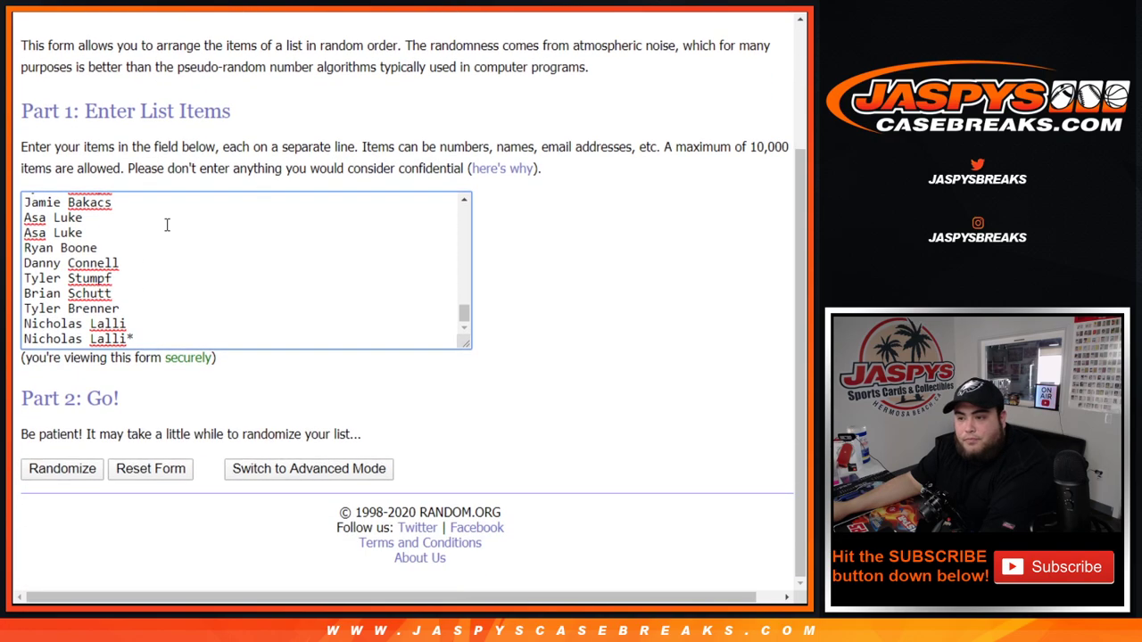
pyautogui.click(91, 477)
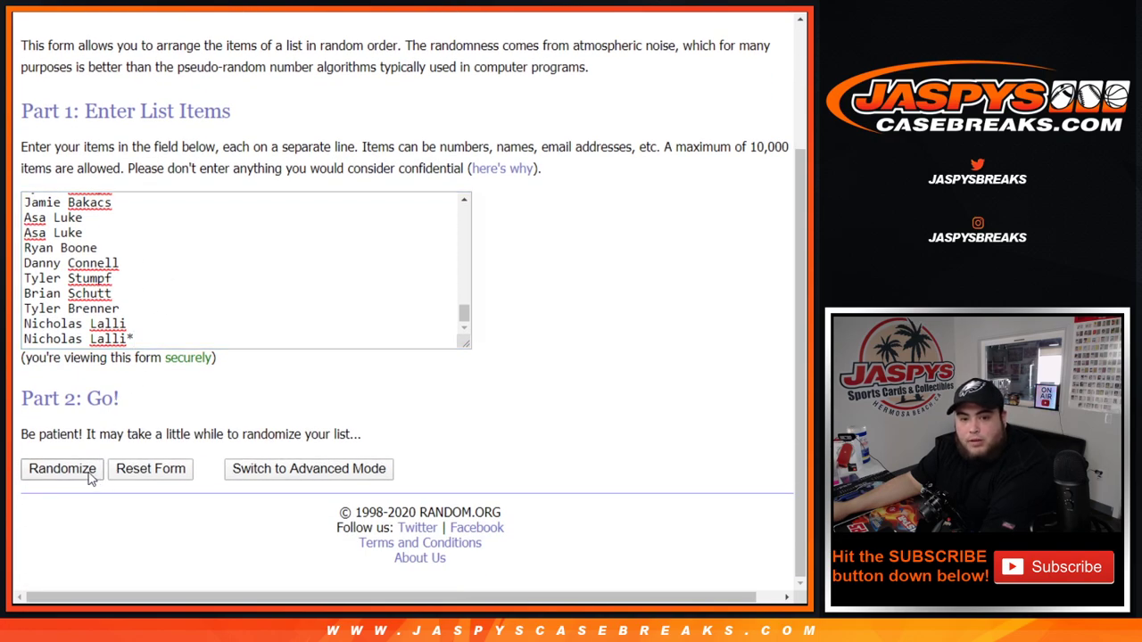
pyautogui.click(49, 468)
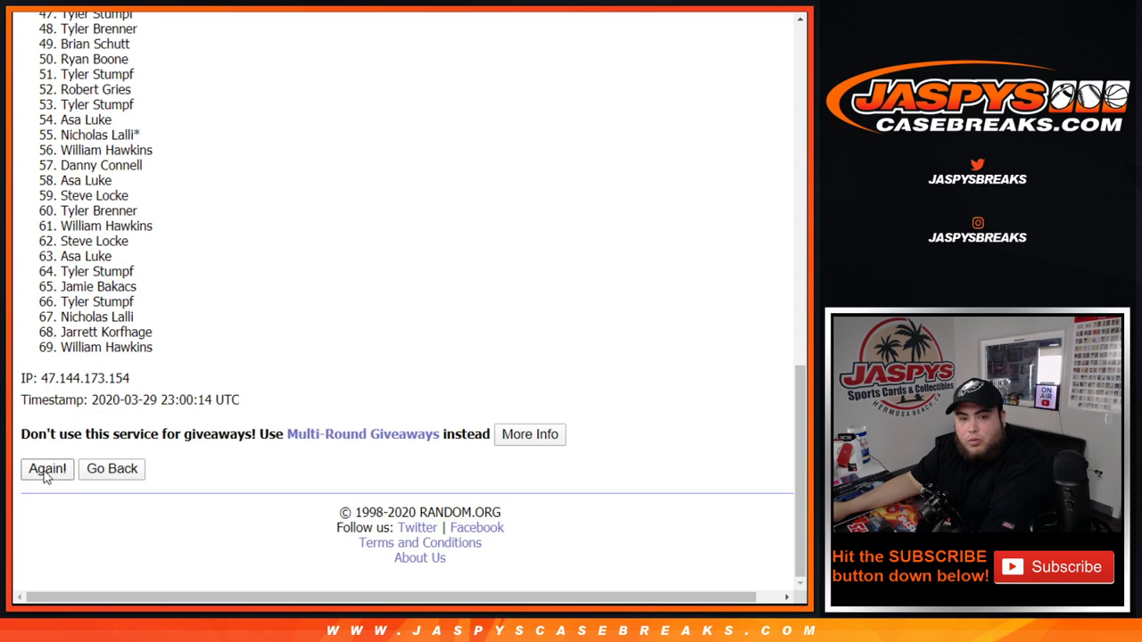
pyautogui.click(47, 476)
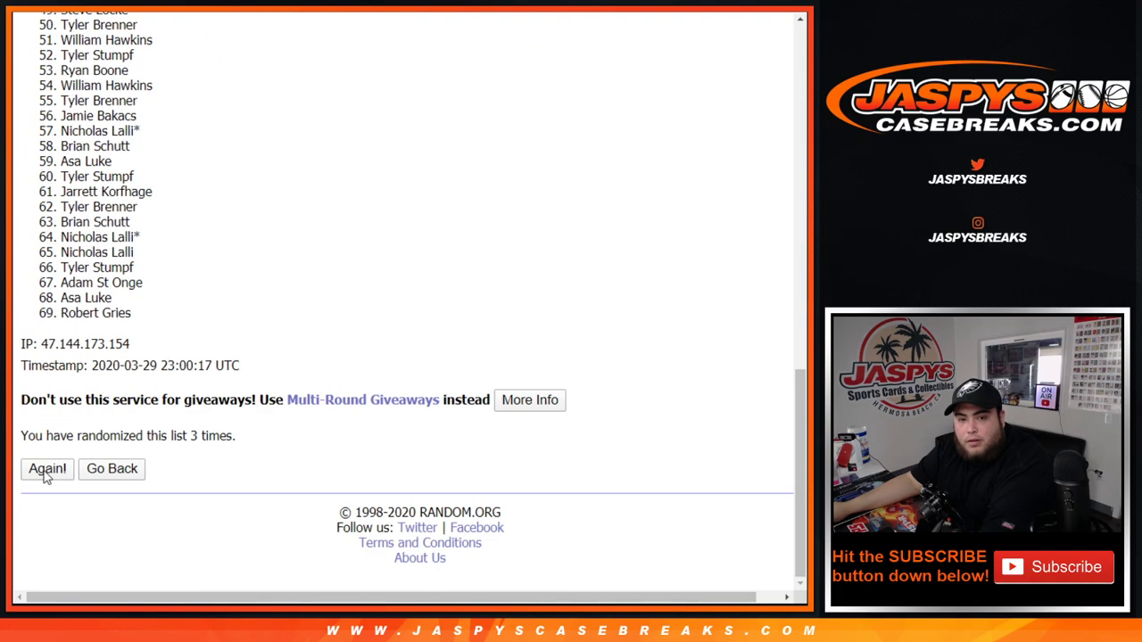
pyautogui.click(47, 472)
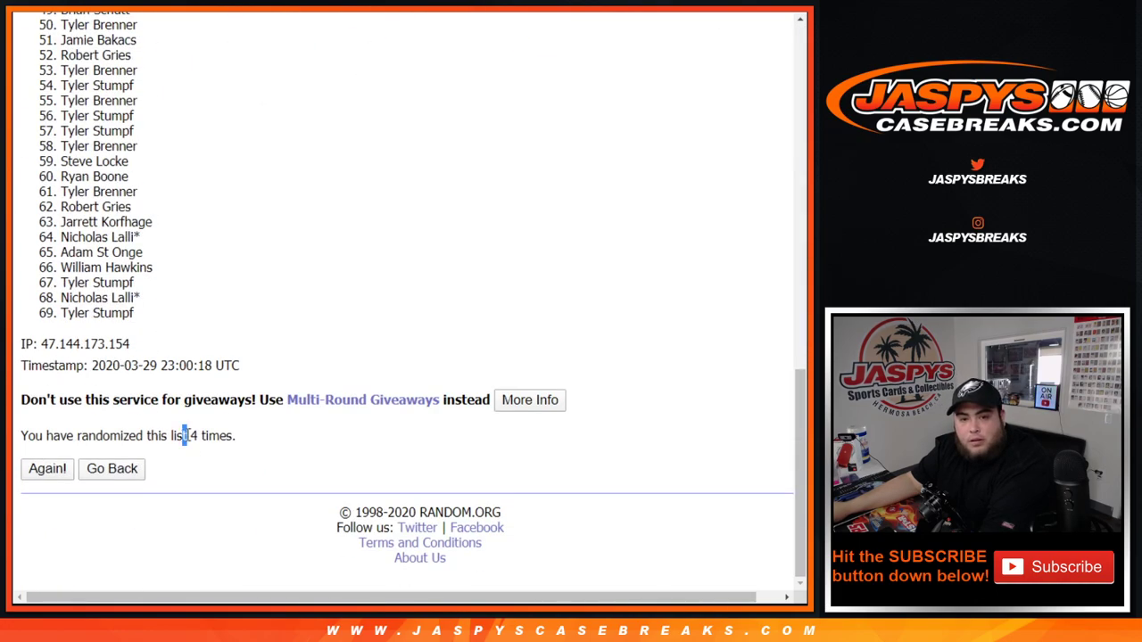
# - Copy all 69 randomized participant names and paste them into column A of the break spreadsheet, starting at A1
pyautogui.scroll(10, 273, 441)
pyautogui.moveTo(63, 242); pyautogui.dragTo(204, 378)
pyautogui.scroll(-5, 259, 349)
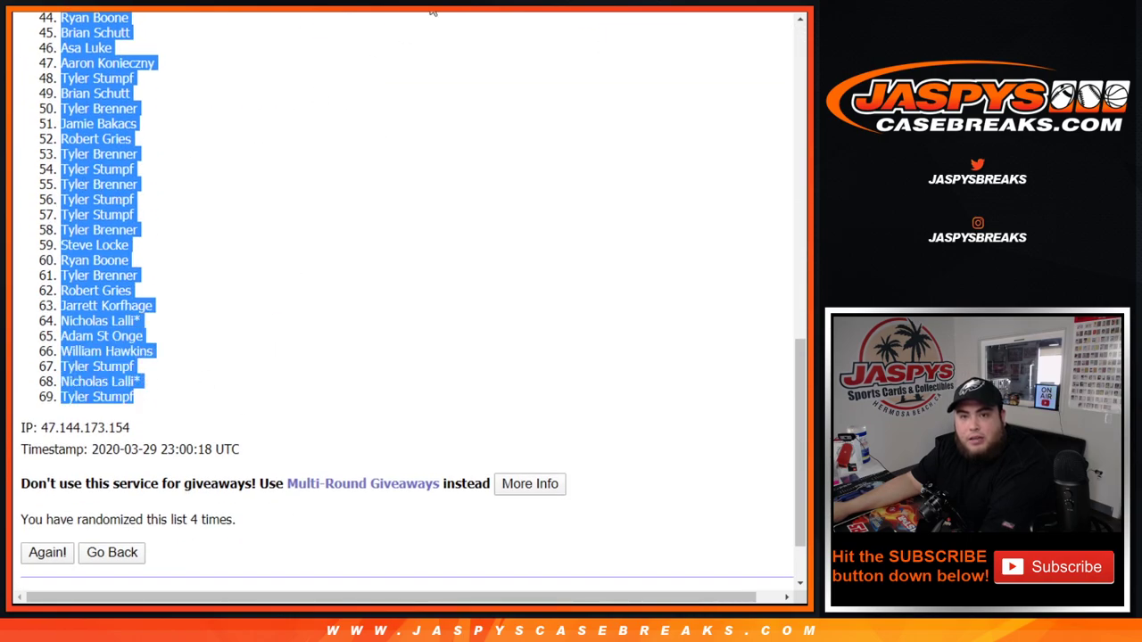
pyautogui.hotkey('alt', 'Tab')
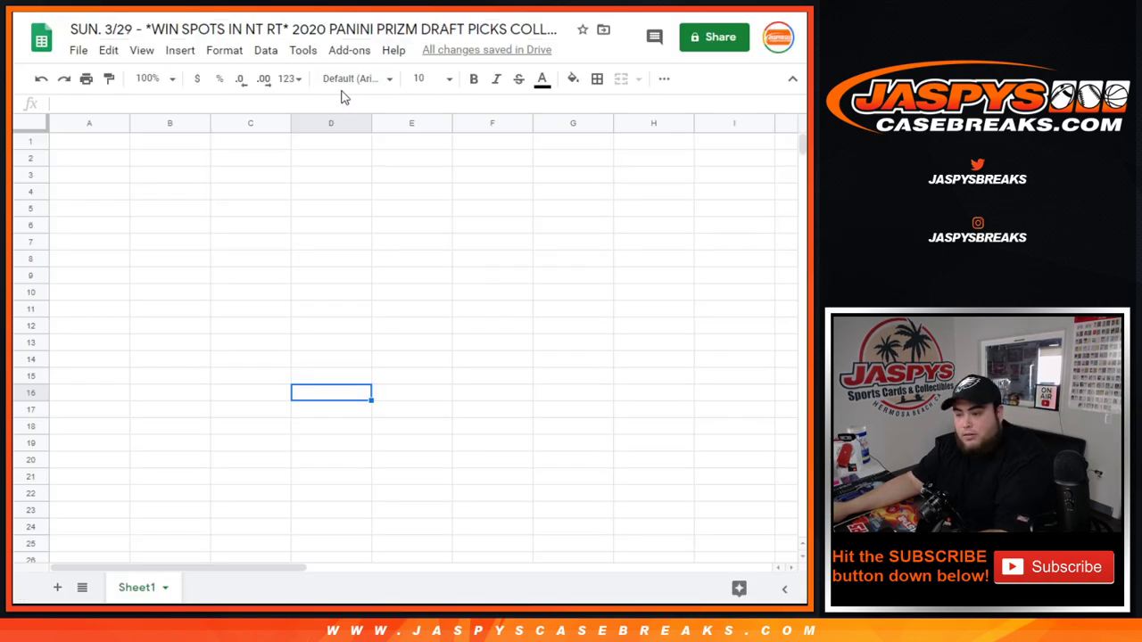
pyautogui.click(82, 142)
pyautogui.hotkey('ctrl', 'v')
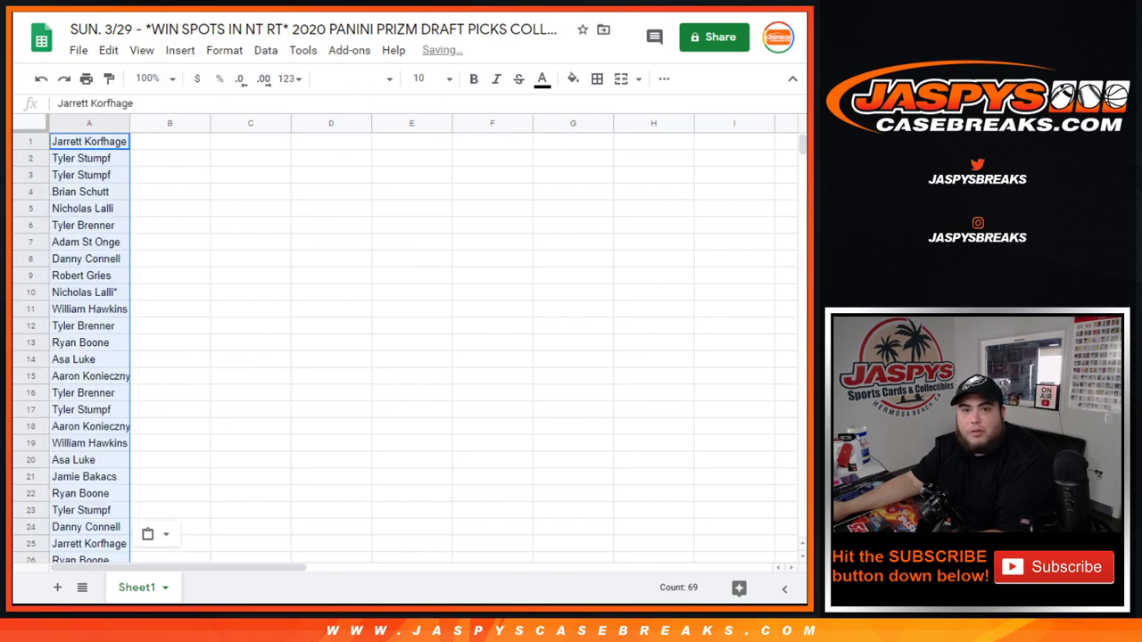
# - Randomize the college team list four times in the List Randomizer and highlight the randomization count
pyautogui.hotkey('alt', 'Tab')
pyautogui.hotkey('ctrl', 'Tab')
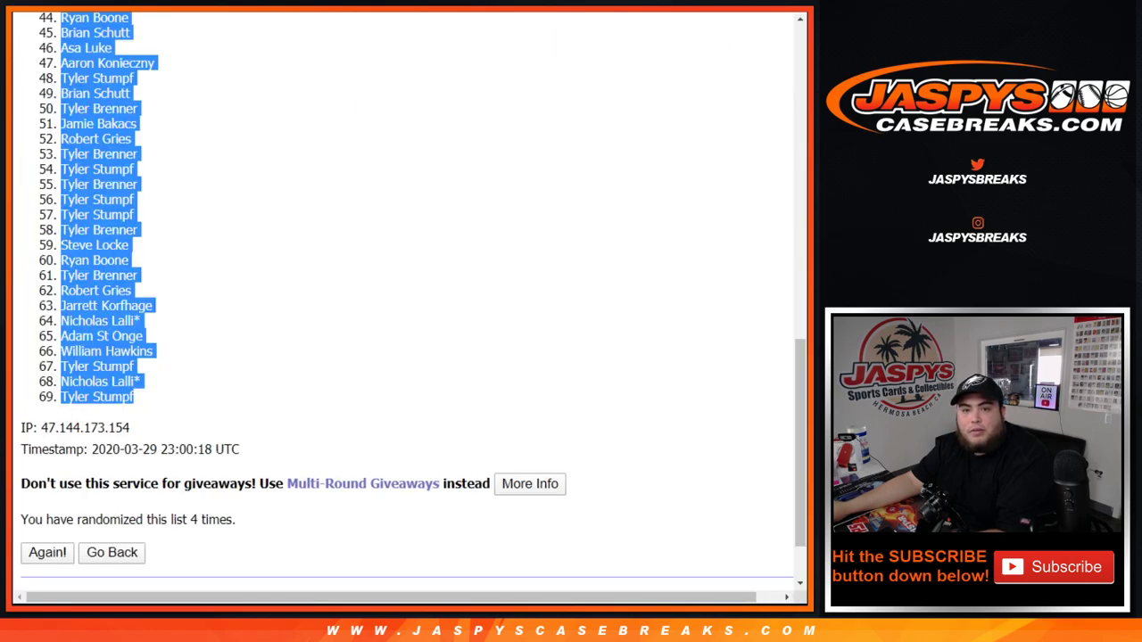
pyautogui.hotkey('ctrl', 'Tab')
pyautogui.scroll(-2, 140, 400)
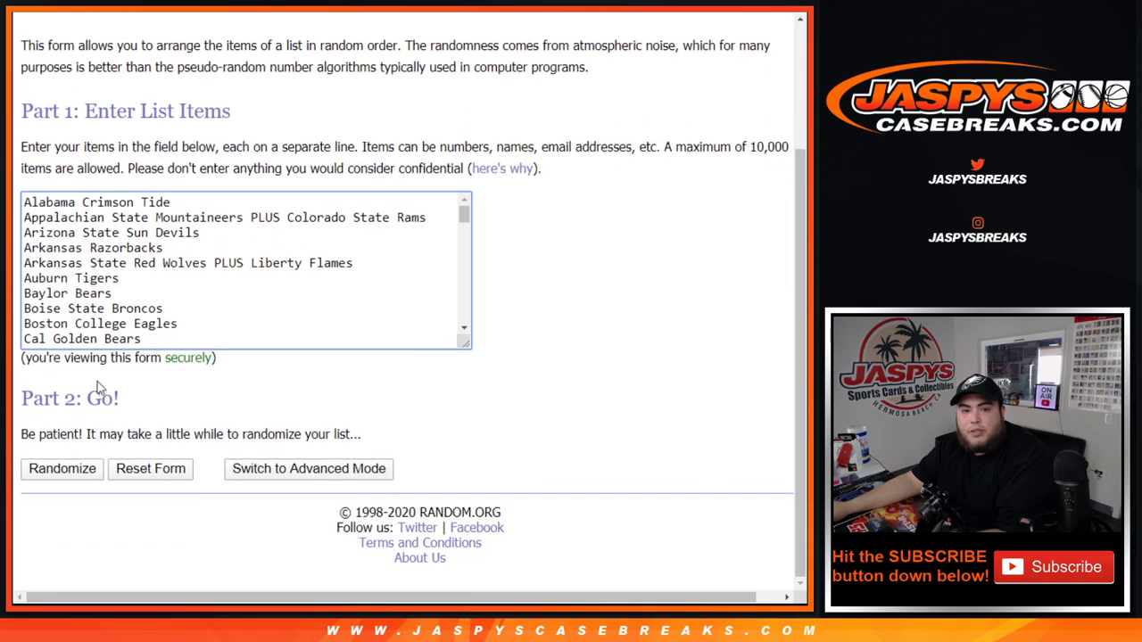
pyautogui.click(69, 479)
pyautogui.scroll(-10, 68, 482)
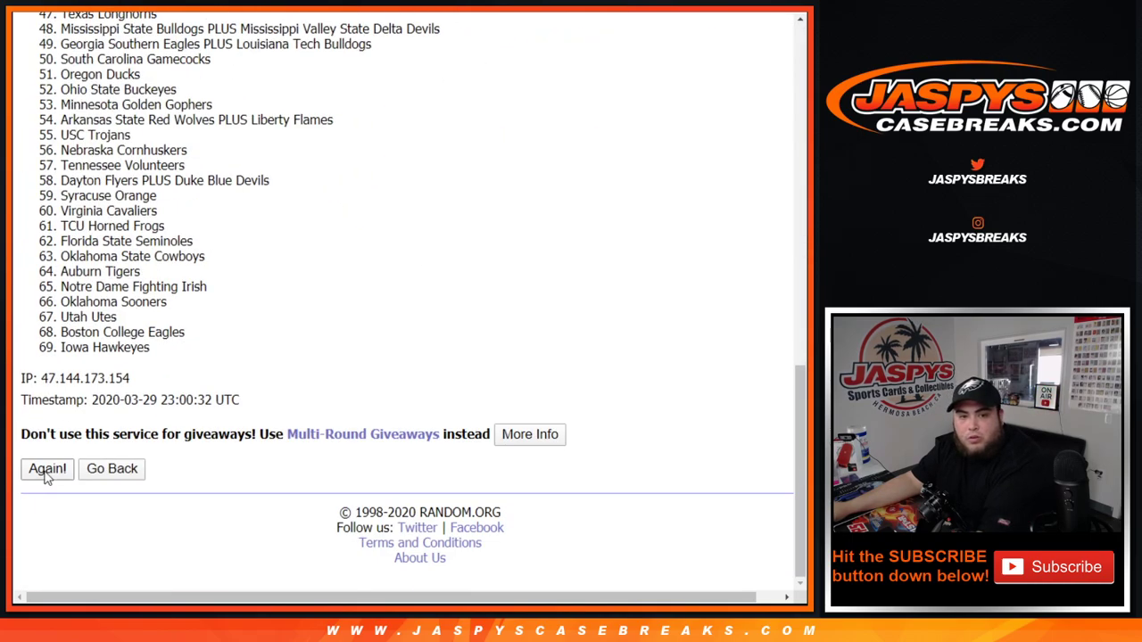
pyautogui.click(47, 470)
pyautogui.scroll(-10, 44, 474)
pyautogui.click(45, 470)
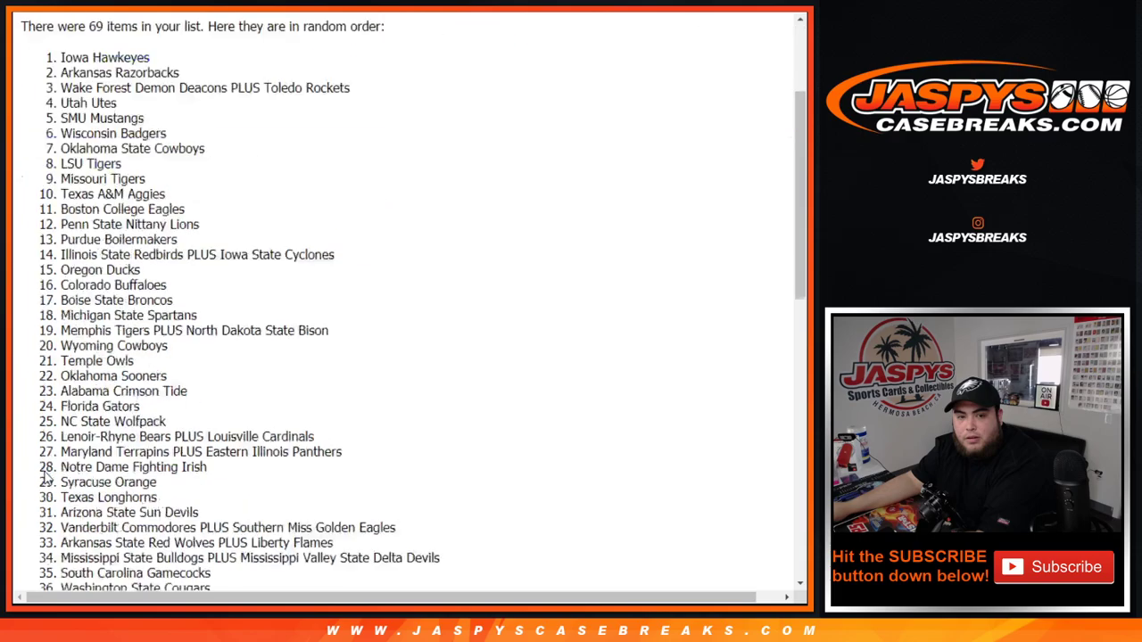
pyautogui.scroll(-10, 43, 477)
pyautogui.click(44, 471)
pyautogui.scroll(-10, 241, 460)
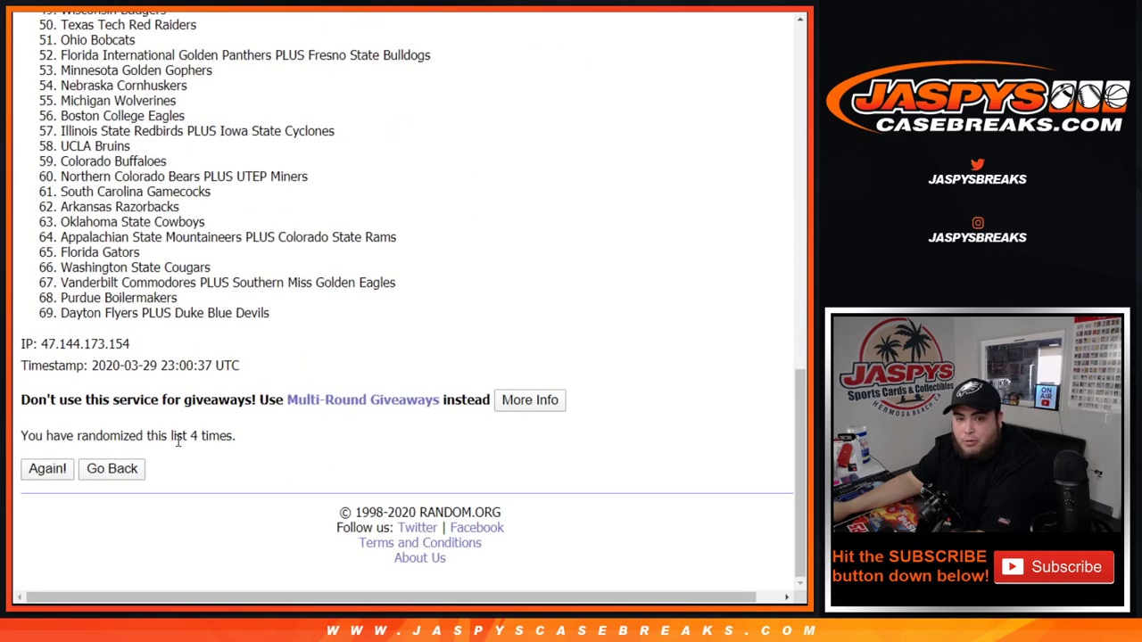
pyautogui.moveTo(190, 436); pyautogui.dragTo(258, 446)
pyautogui.scroll(11, 258, 446)
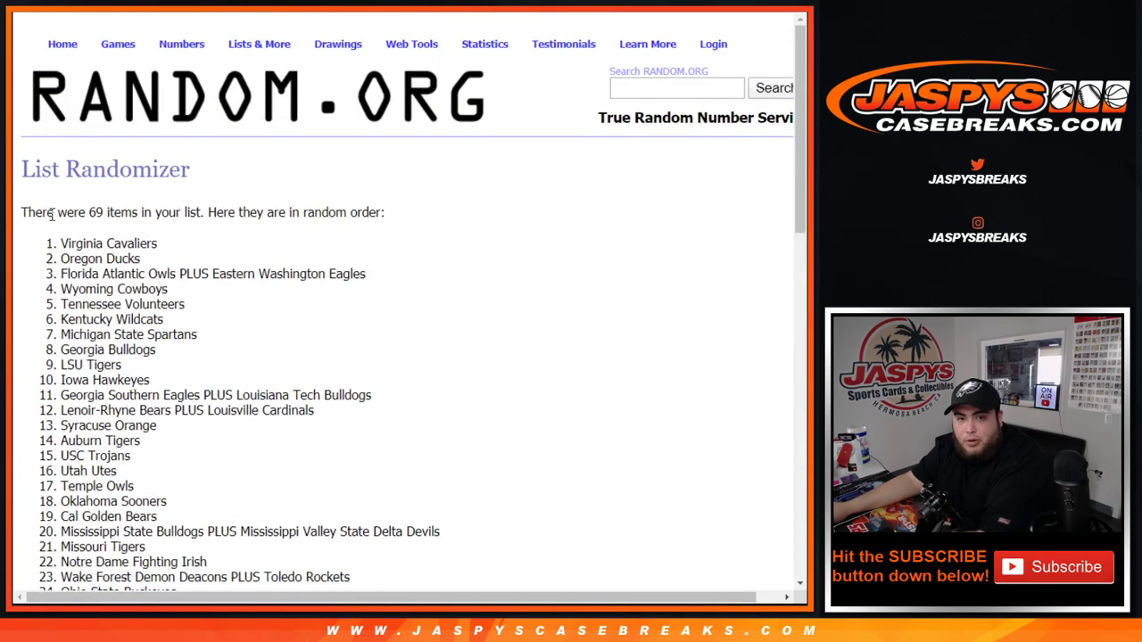
pyautogui.moveTo(36, 239); pyautogui.dragTo(320, 234)
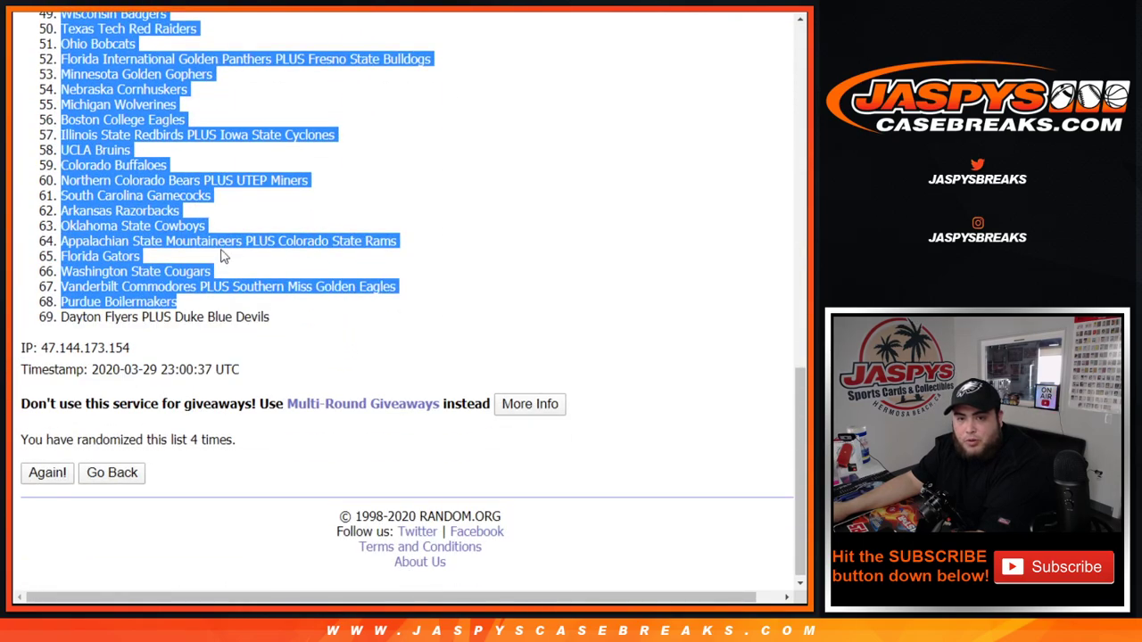
pyautogui.scroll(11, 214, 268)
pyautogui.click(148, 234)
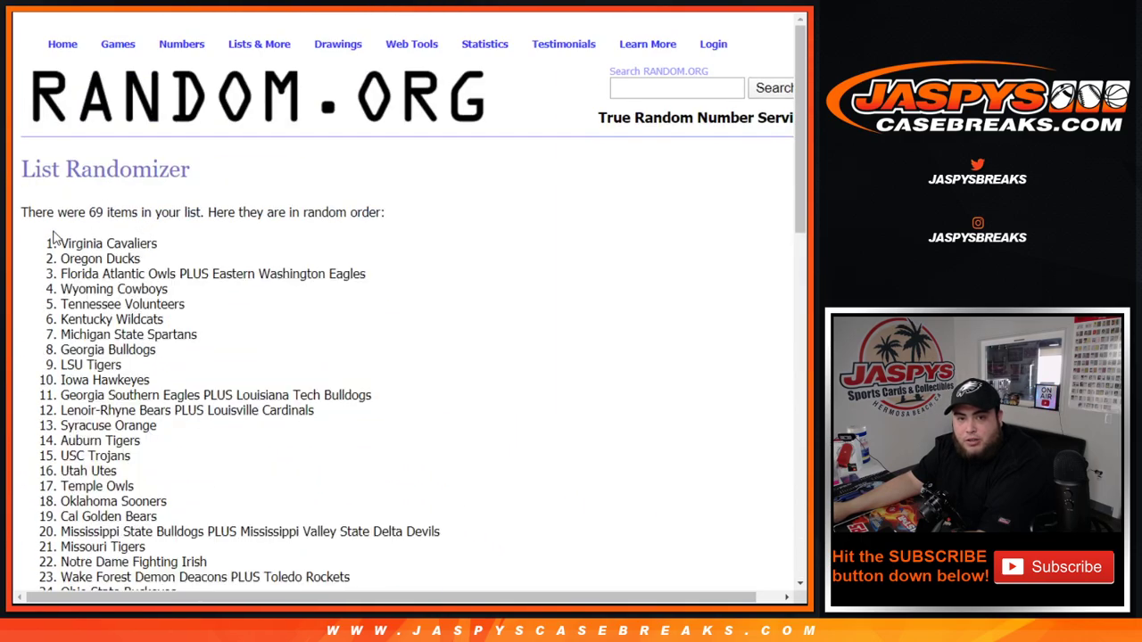
# - Copy all 69 randomized teams and paste them into column B of the break spreadsheet, starting at B1
pyautogui.moveTo(49, 241); pyautogui.dragTo(321, 319)
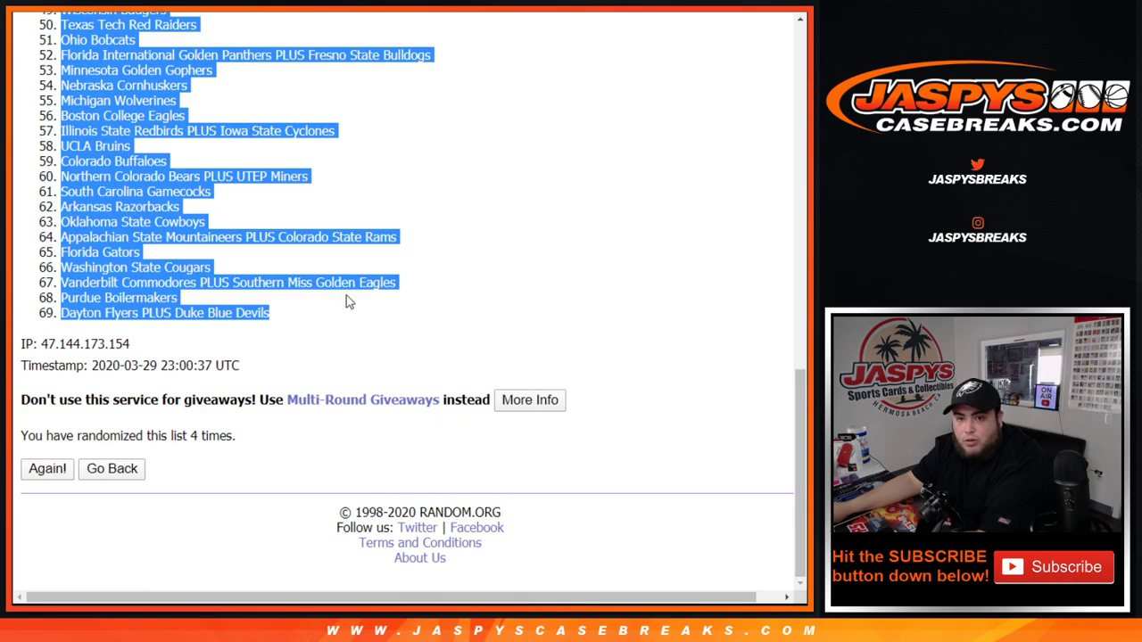
pyautogui.hotkey('ctrl', 'Tab')
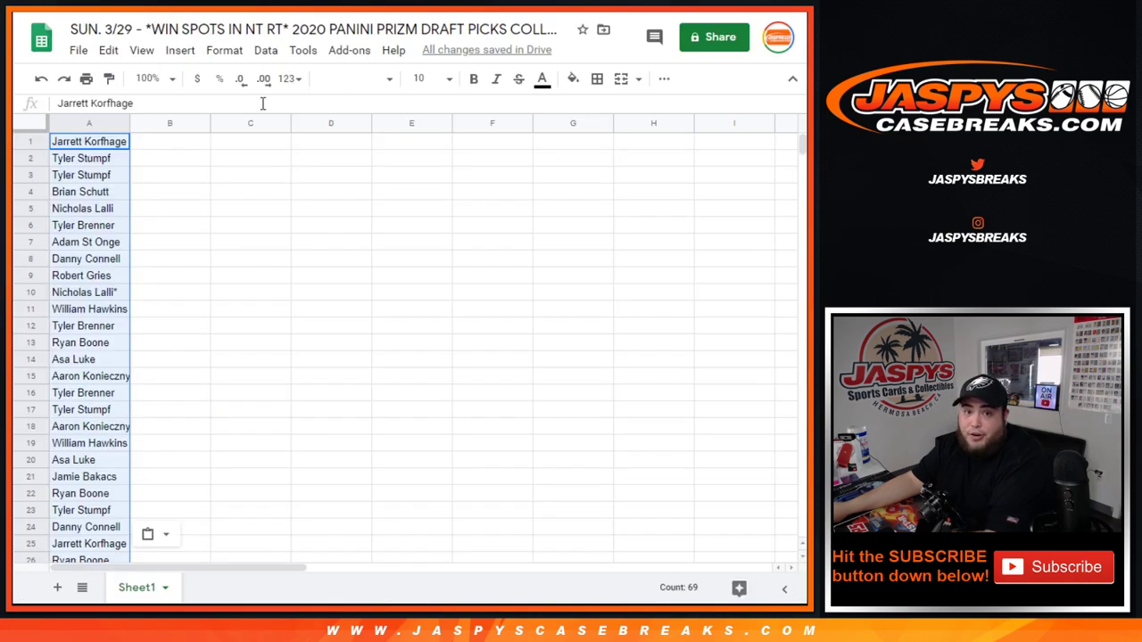
pyautogui.click(167, 144)
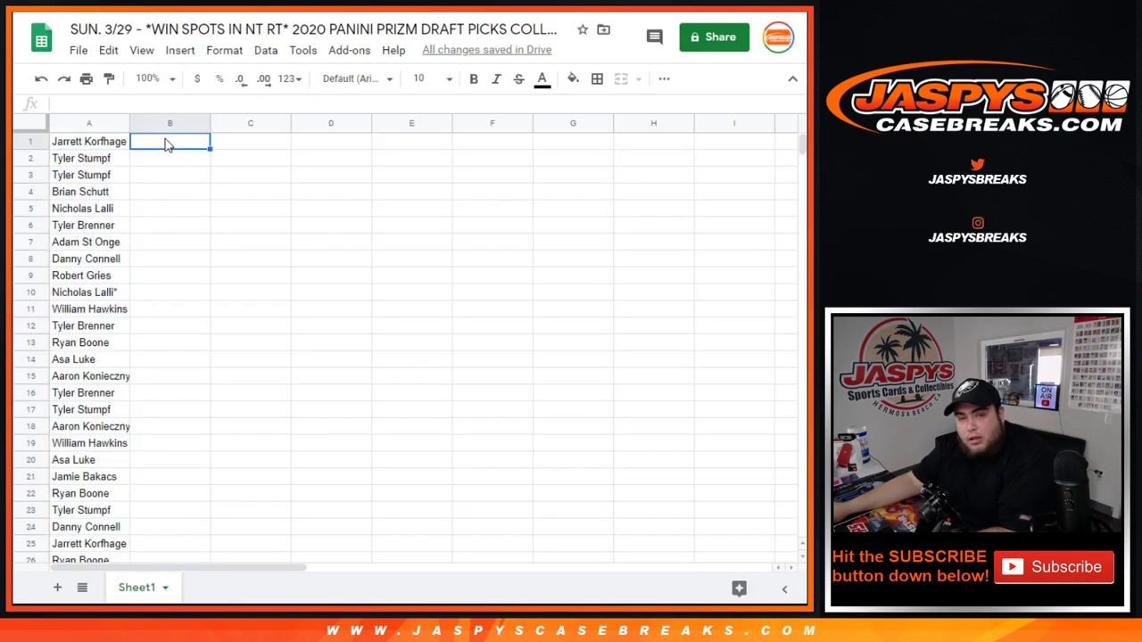
pyautogui.hotkey('ctrl', 'v')
# - Set the whole sheet's font size to 12 and widen columns A and B to fit their contents
pyautogui.click(38, 123)
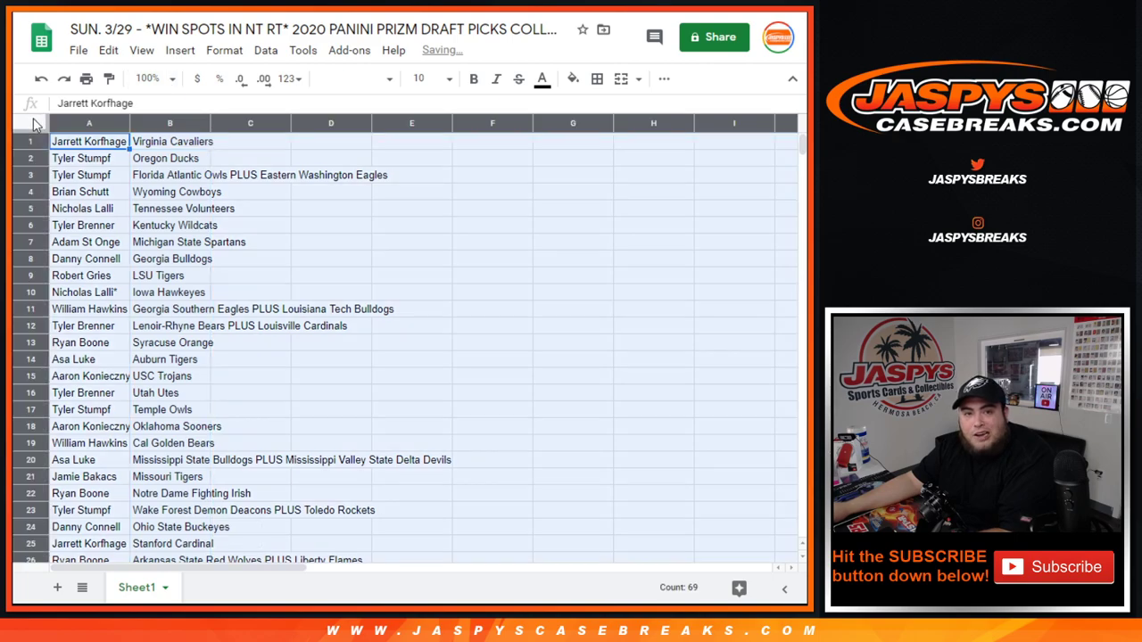
pyautogui.click(424, 78)
pyautogui.click(427, 286)
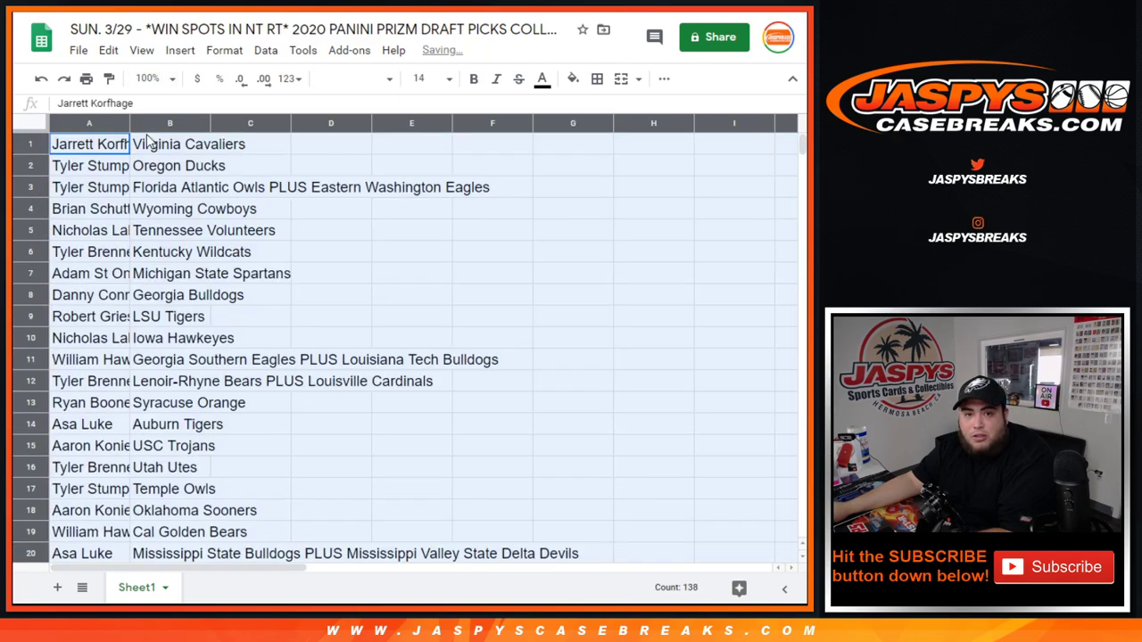
pyautogui.click(426, 79)
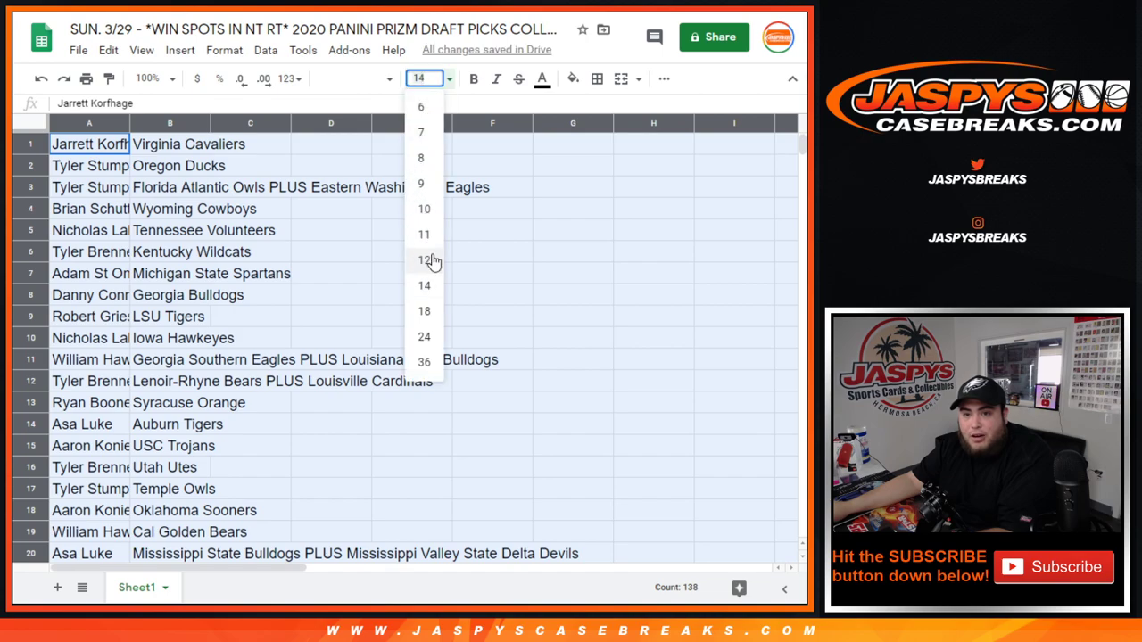
pyautogui.click(428, 260)
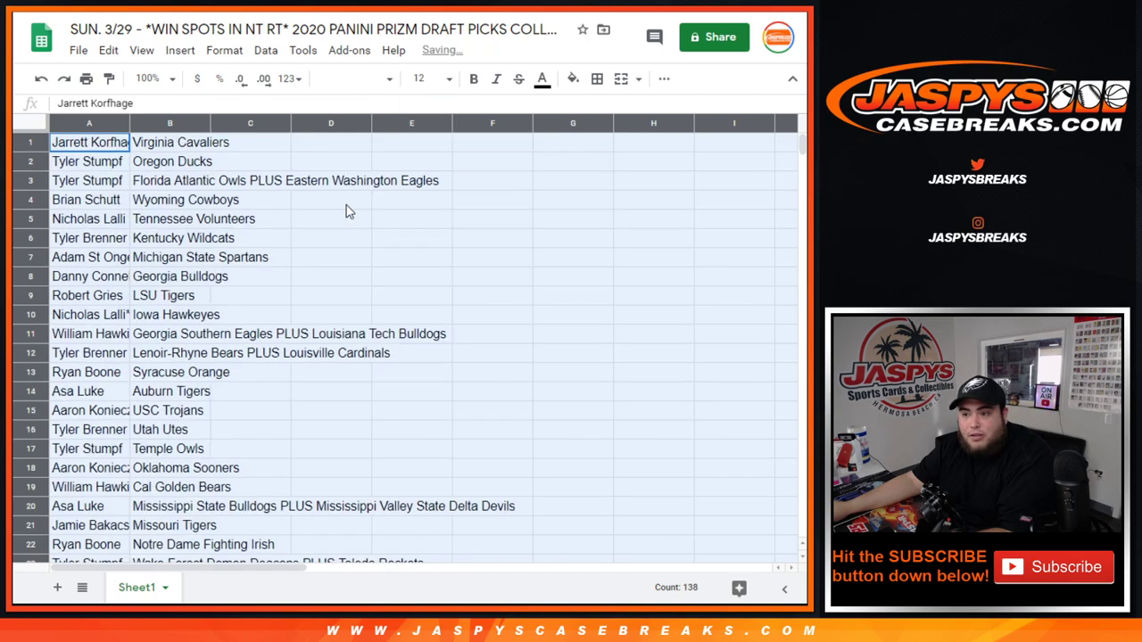
pyautogui.doubleClick(129, 123)
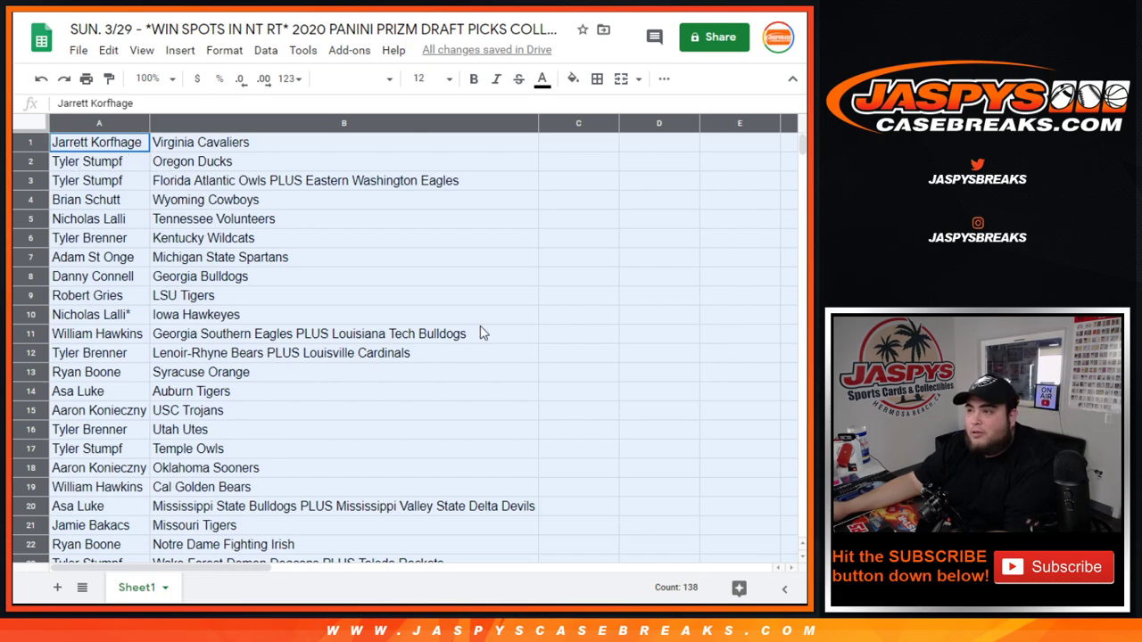
# - Look through the name and team pairings, and sort the sheet by column A from A to Z
pyautogui.scroll(-19, 480, 332)
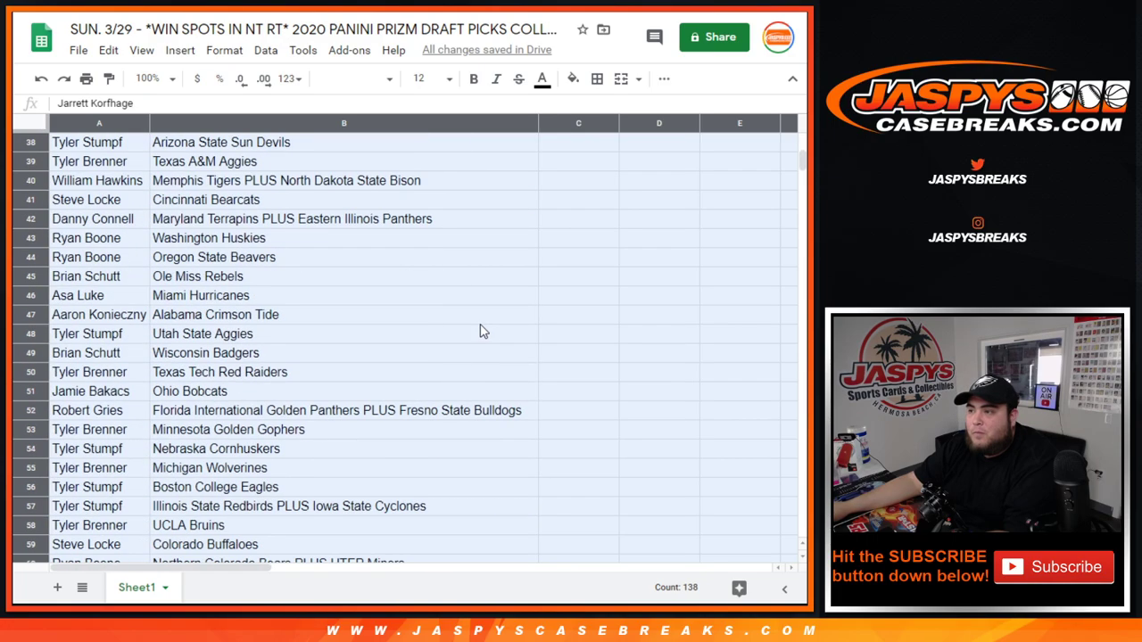
pyautogui.scroll(-1, 480, 332)
pyautogui.scroll(20, 480, 332)
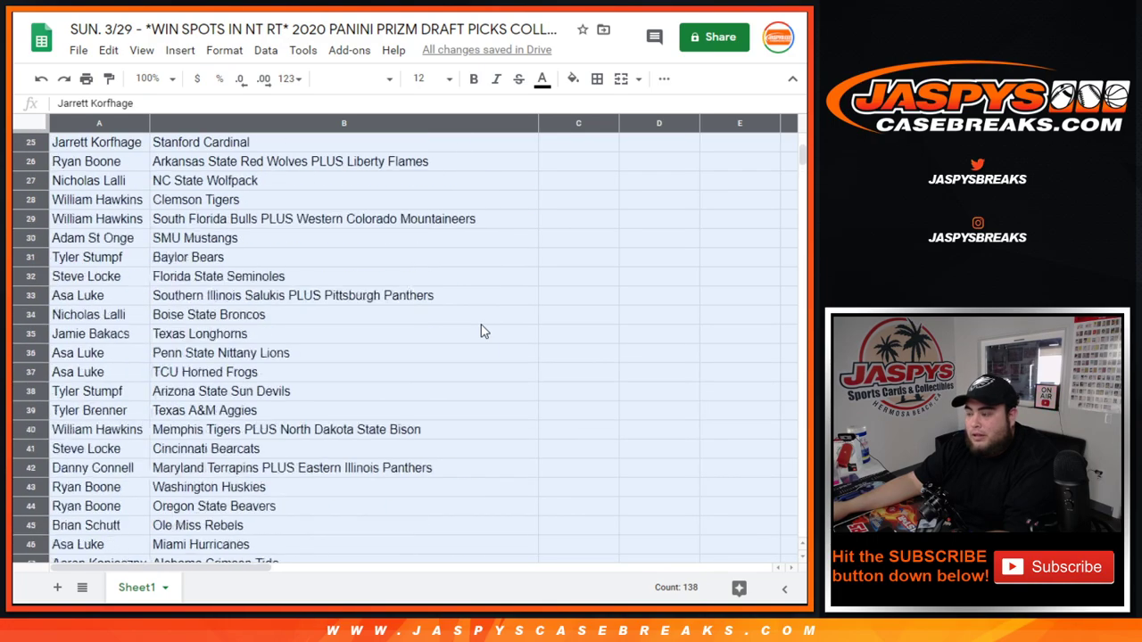
pyautogui.click(107, 168)
pyautogui.click(139, 125)
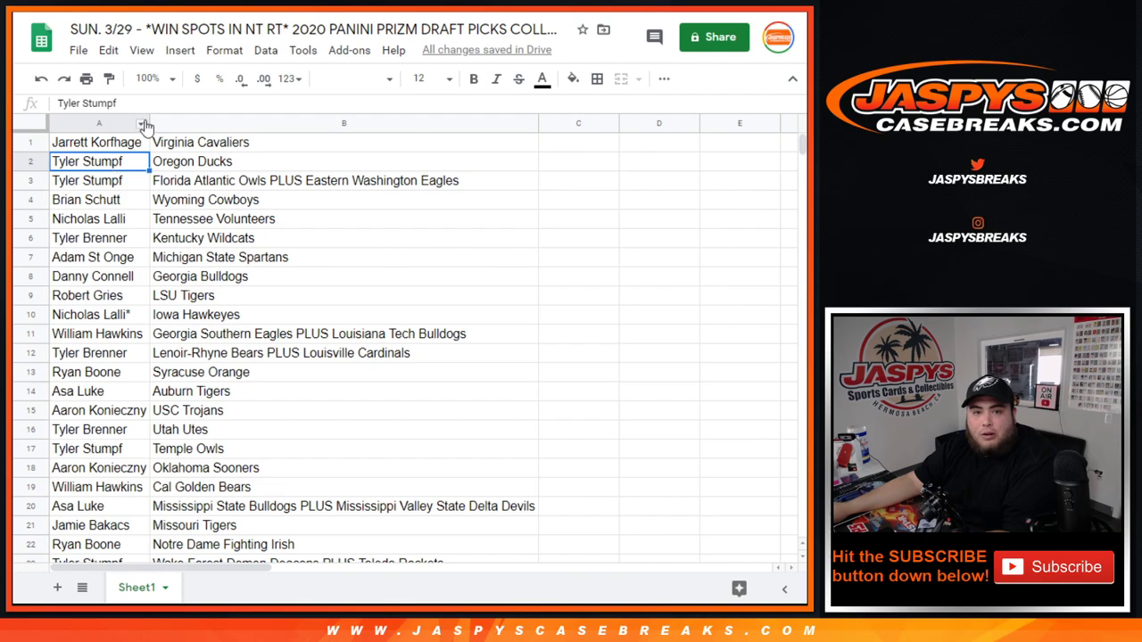
pyautogui.rightClick(138, 125)
pyautogui.click(234, 420)
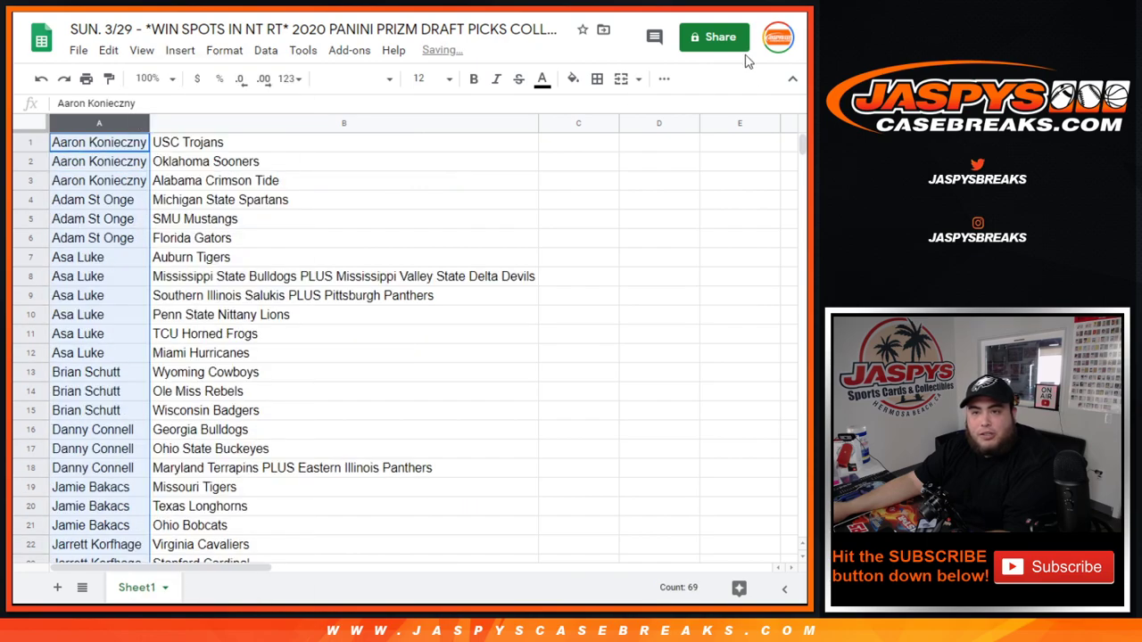
# - Turn on link sharing so anyone with the link can view the spreadsheet, and copy the shareable link
pyautogui.click(725, 34)
pyautogui.click(551, 233)
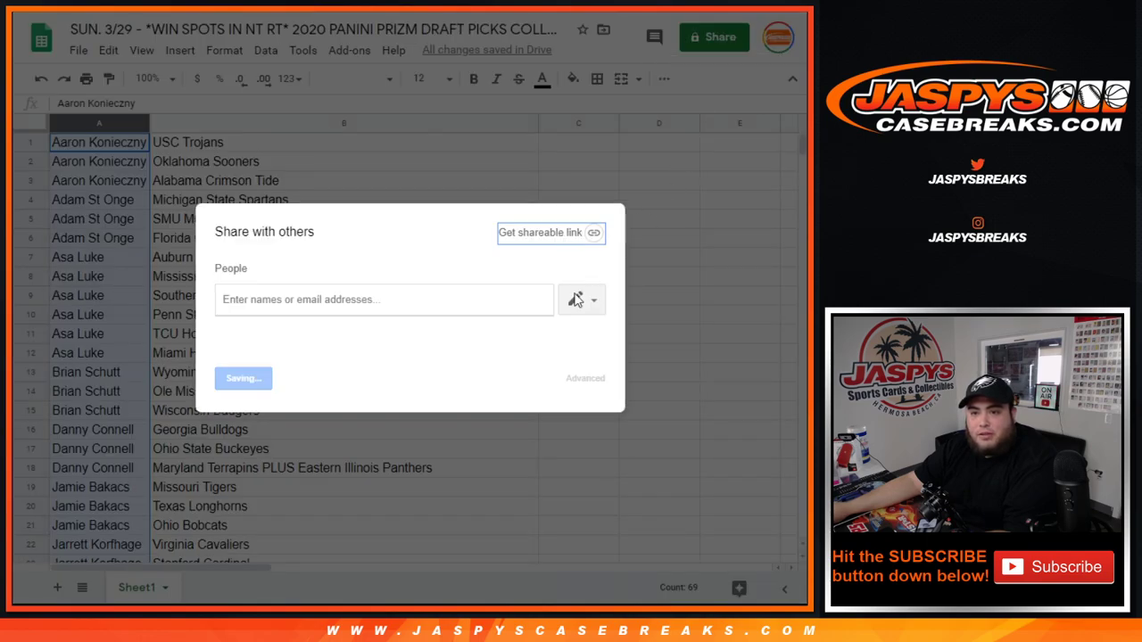
pyautogui.click(579, 419)
pyautogui.click(536, 490)
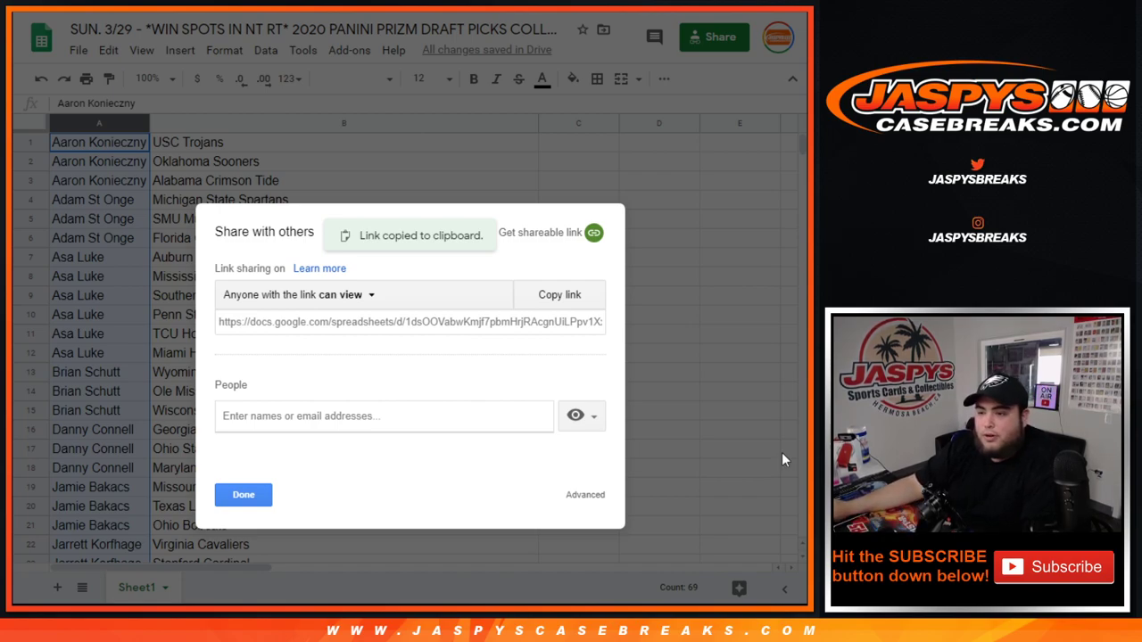
pyautogui.click(254, 499)
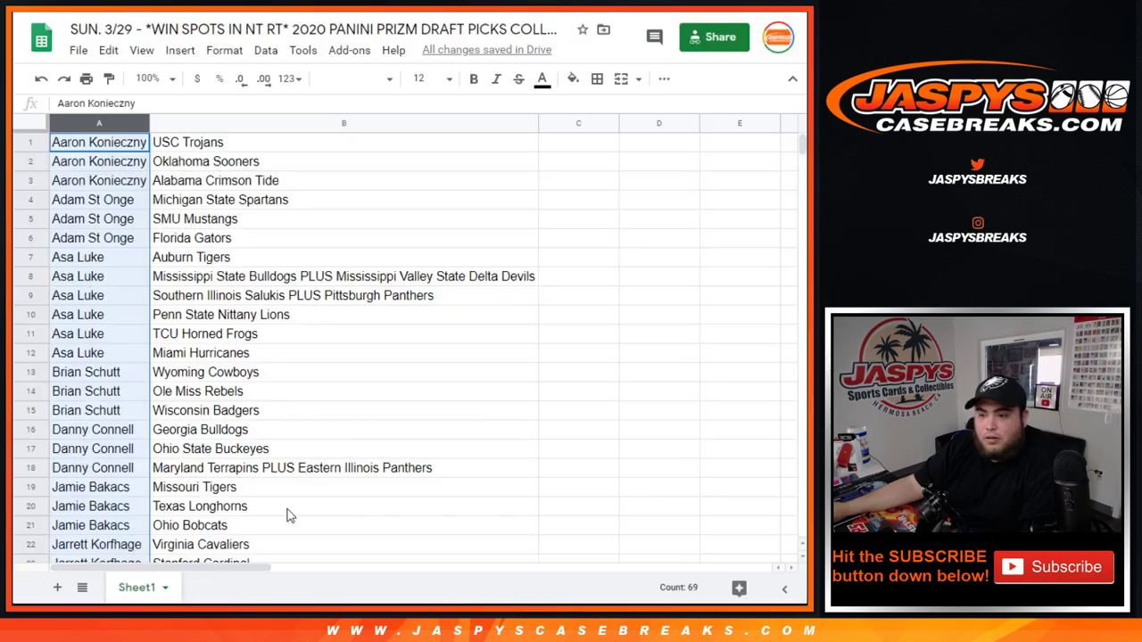
# - Review the first participants' teams in rows 1 to 24, highlighting each participant's block of names and teams in turn
pyautogui.moveTo(135, 144); pyautogui.dragTo(204, 185)
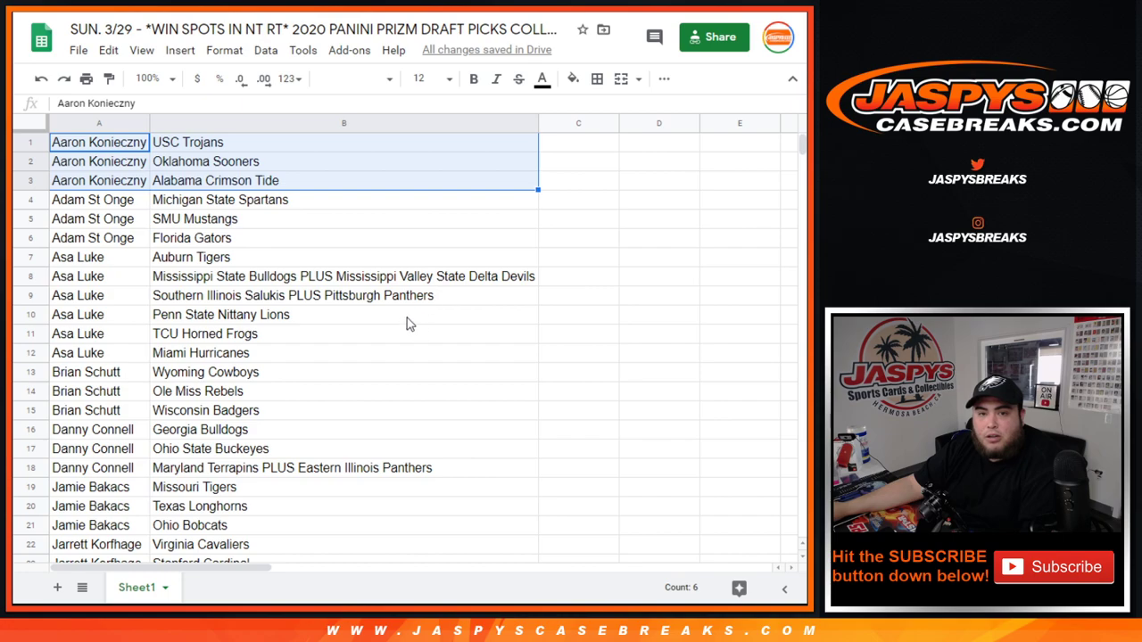
pyautogui.moveTo(107, 208); pyautogui.dragTo(228, 248)
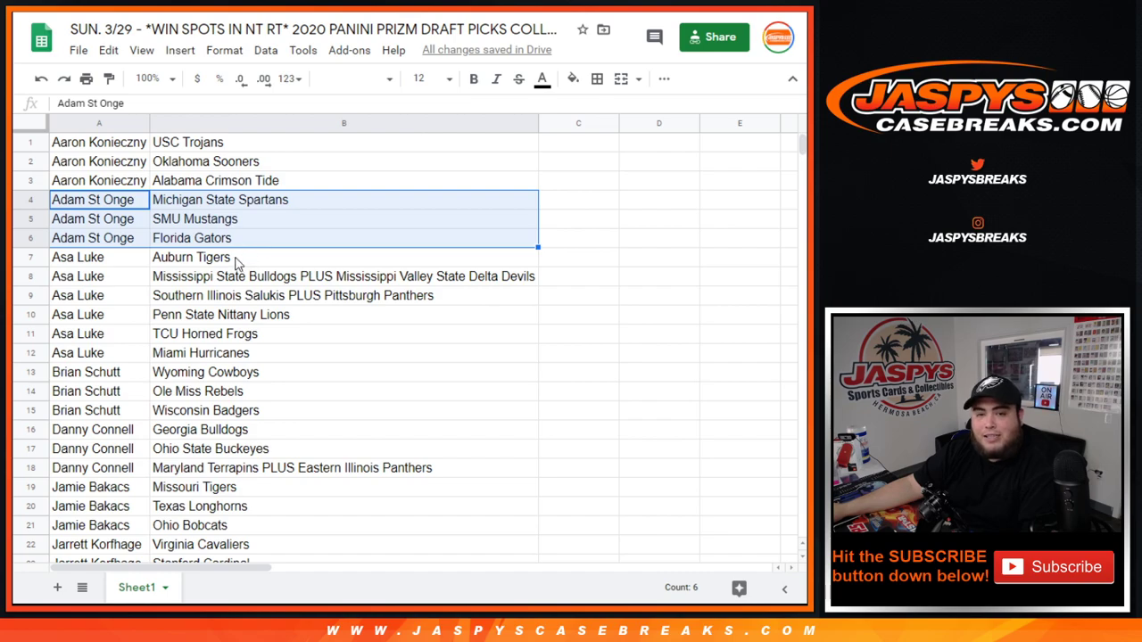
pyautogui.moveTo(94, 259); pyautogui.dragTo(500, 355)
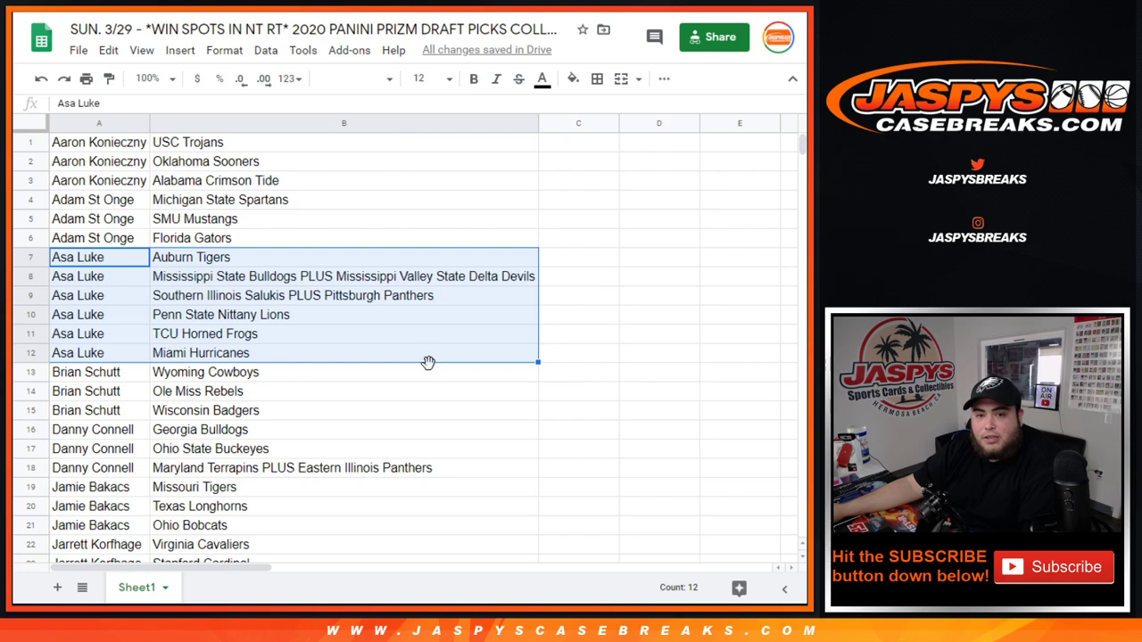
pyautogui.scroll(-2, 347, 323)
pyautogui.moveTo(86, 280); pyautogui.dragTo(225, 314)
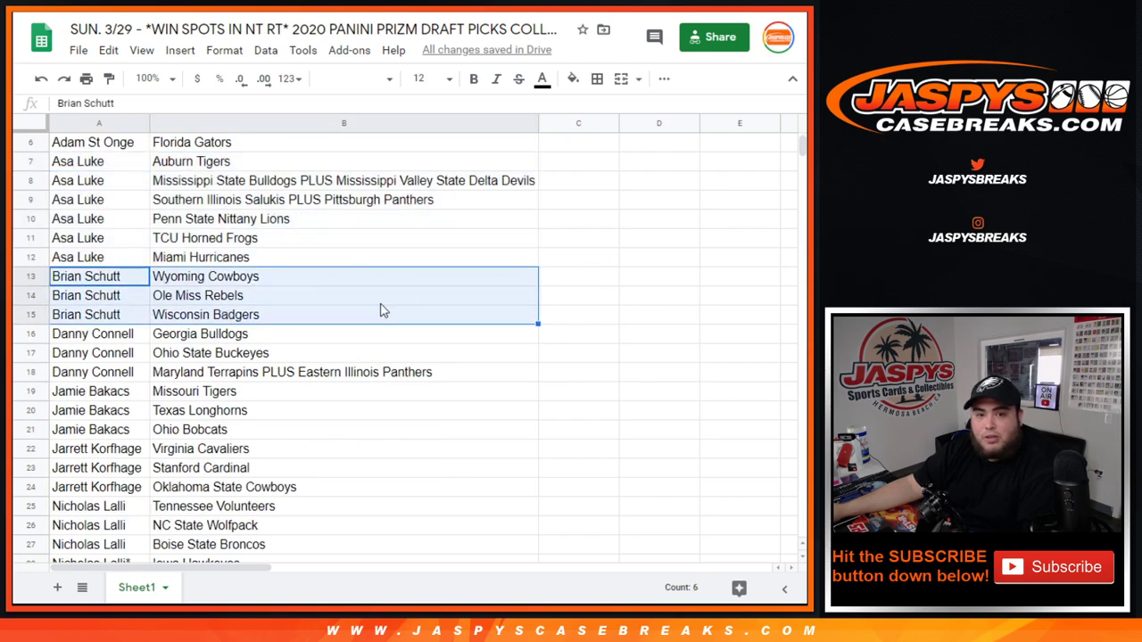
pyautogui.scroll(-1, 389, 310)
pyautogui.moveTo(108, 299); pyautogui.dragTo(490, 322)
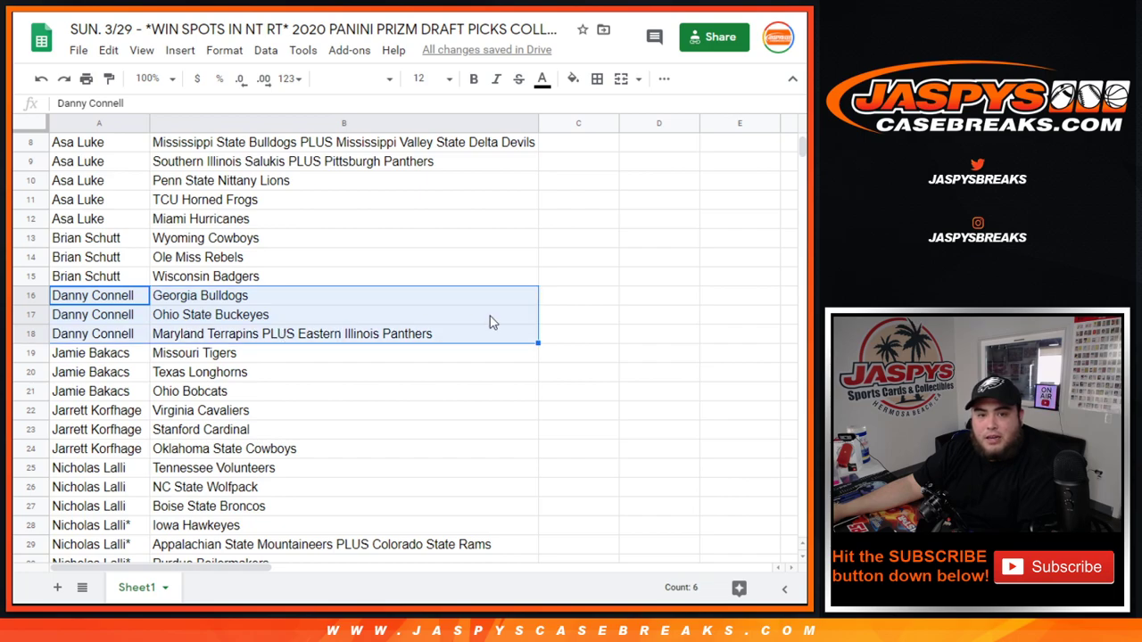
pyautogui.moveTo(100, 356); pyautogui.dragTo(225, 406)
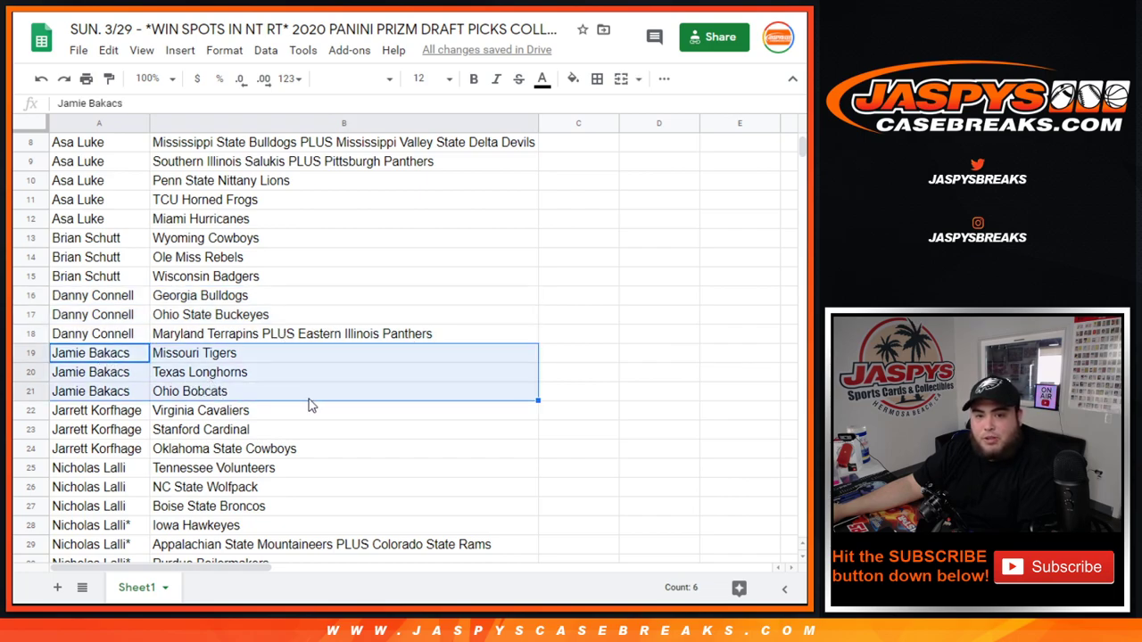
pyautogui.moveTo(101, 415); pyautogui.dragTo(268, 451)
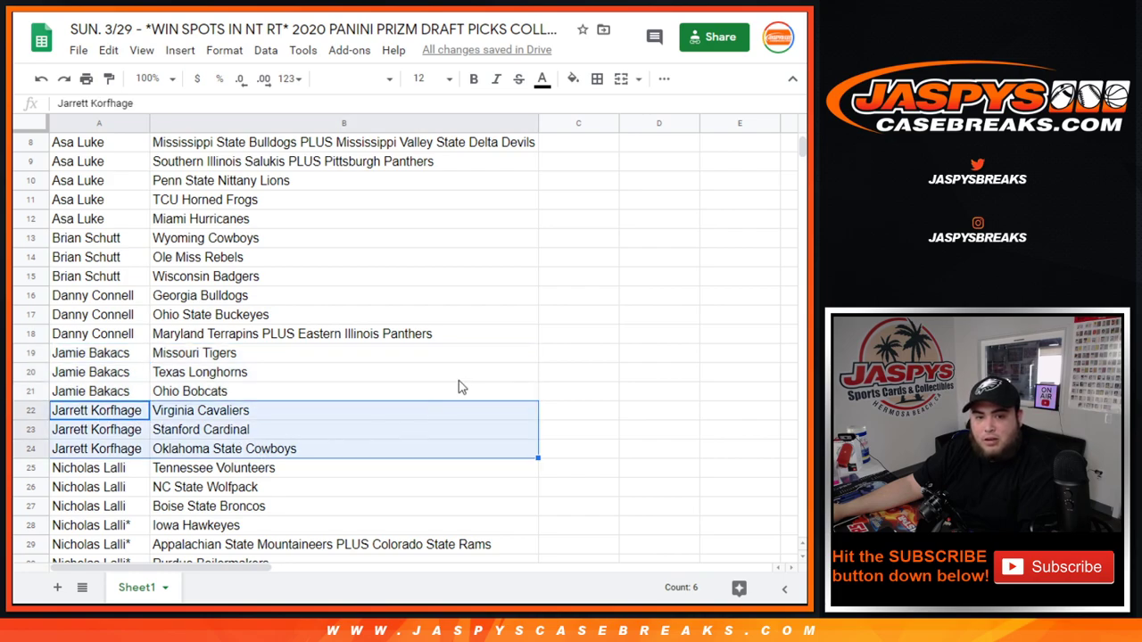
# - Review the teams in rows 25 to 42, highlighting each participant's block of names and teams in turn
pyautogui.scroll(-2, 428, 356)
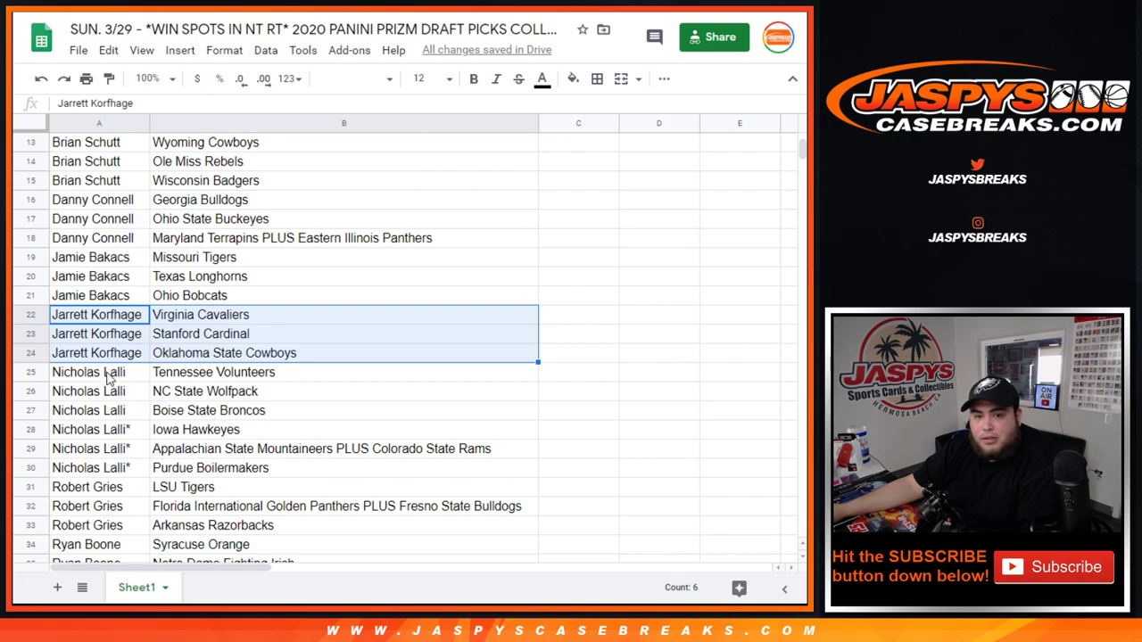
pyautogui.moveTo(103, 379); pyautogui.dragTo(277, 468)
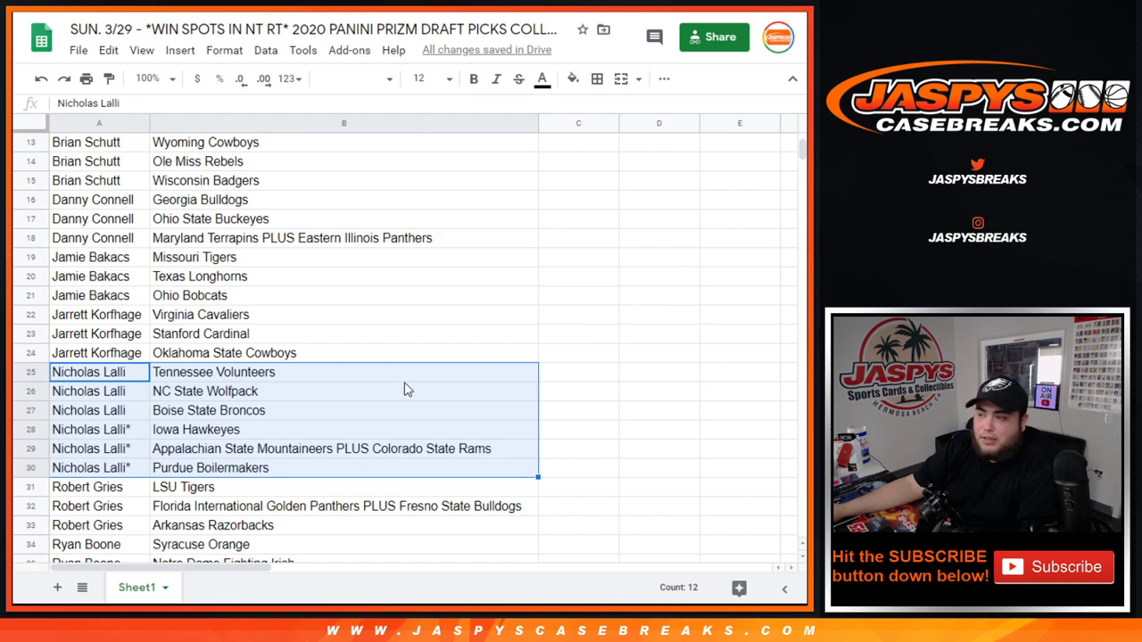
pyautogui.scroll(-1, 372, 365)
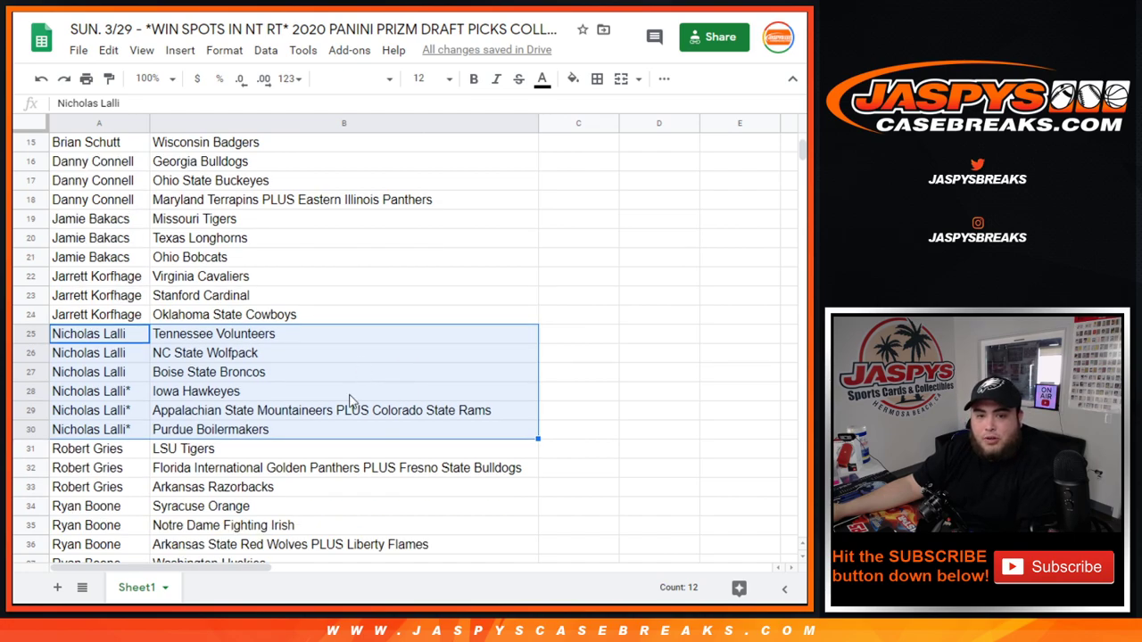
pyautogui.scroll(-2, 350, 397)
pyautogui.moveTo(90, 357); pyautogui.dragTo(497, 398)
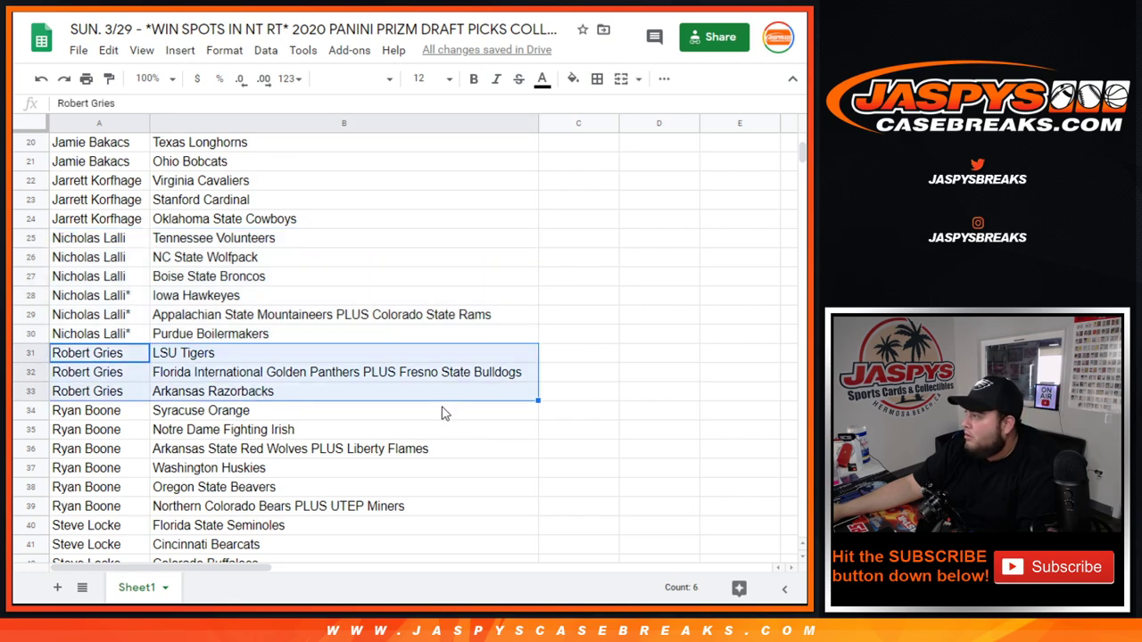
pyautogui.scroll(-1, 335, 279)
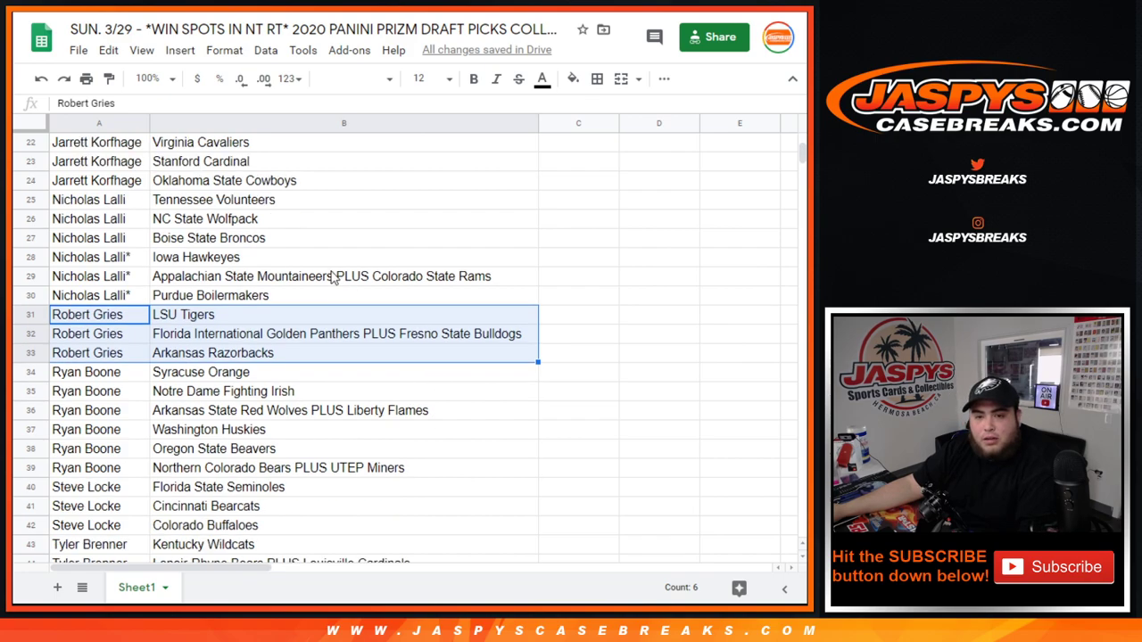
pyautogui.scroll(-1, 268, 357)
pyautogui.moveTo(116, 344); pyautogui.dragTo(336, 422)
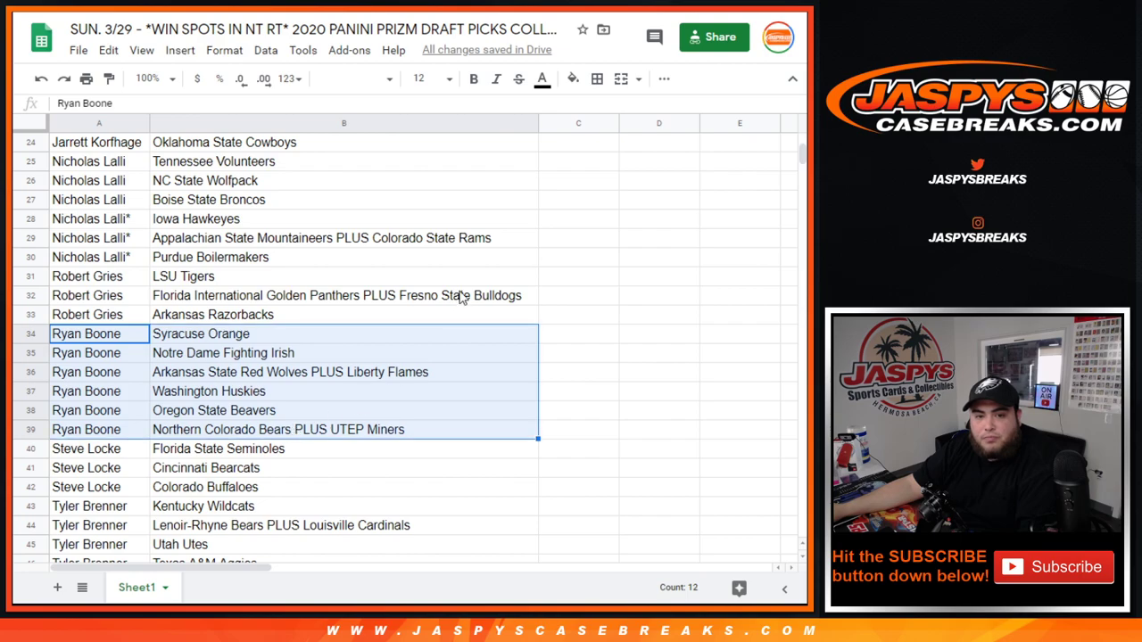
pyautogui.scroll(-2, 464, 285)
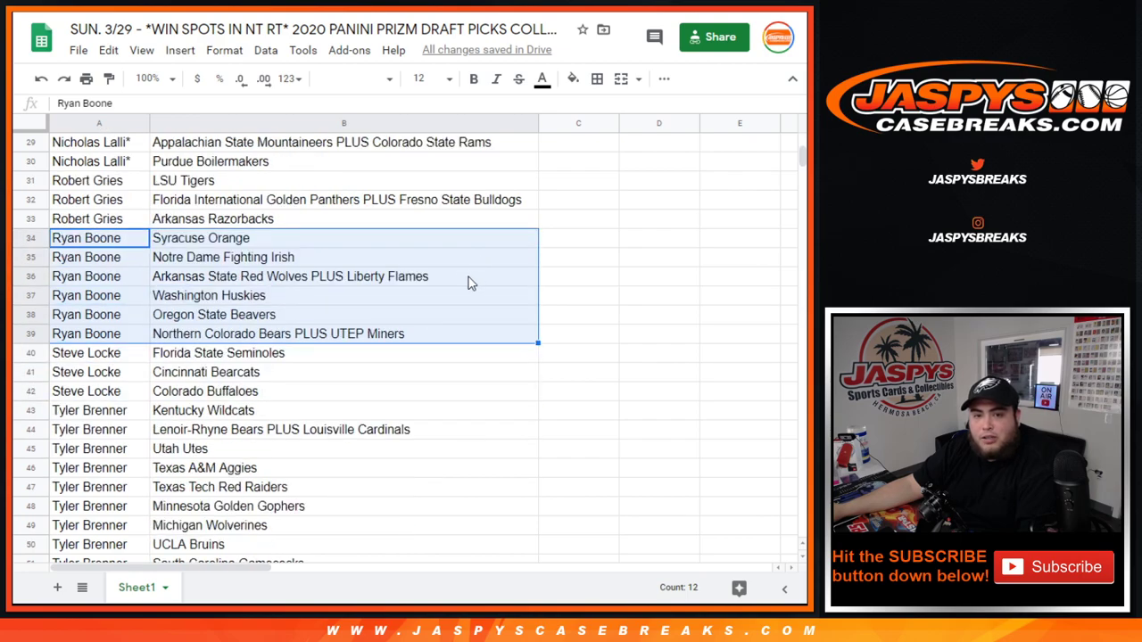
pyautogui.scroll(-2, 357, 348)
pyautogui.moveTo(102, 259); pyautogui.dragTo(349, 303)
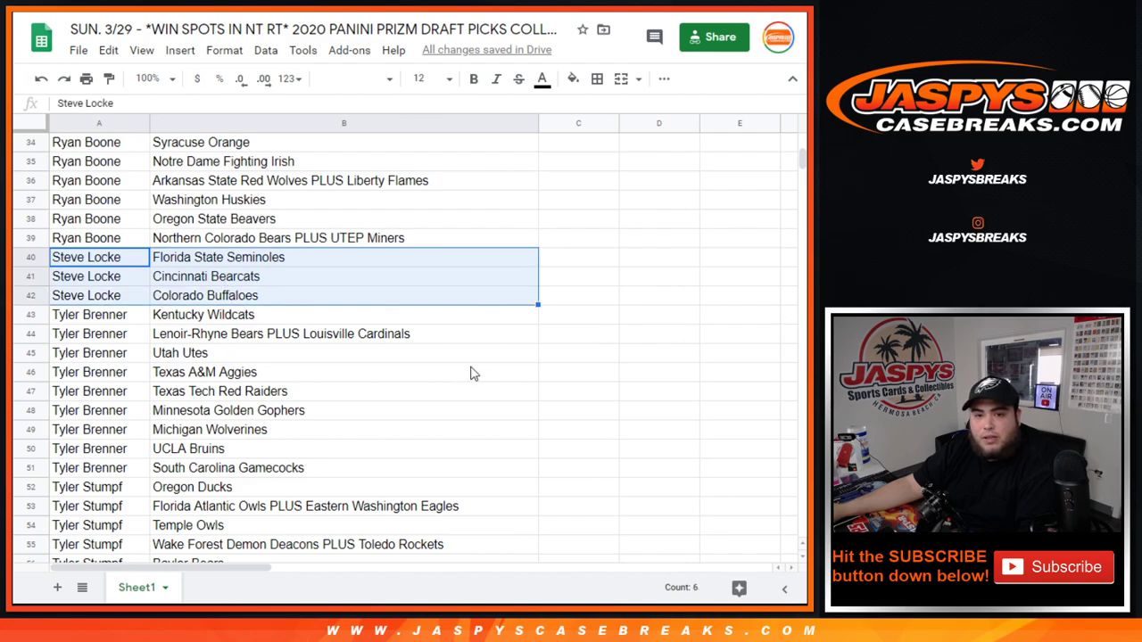
# - Review the last three participants' teams in rows 43 to 69, highlighting each block in turn
pyautogui.moveTo(109, 320); pyautogui.dragTo(304, 473)
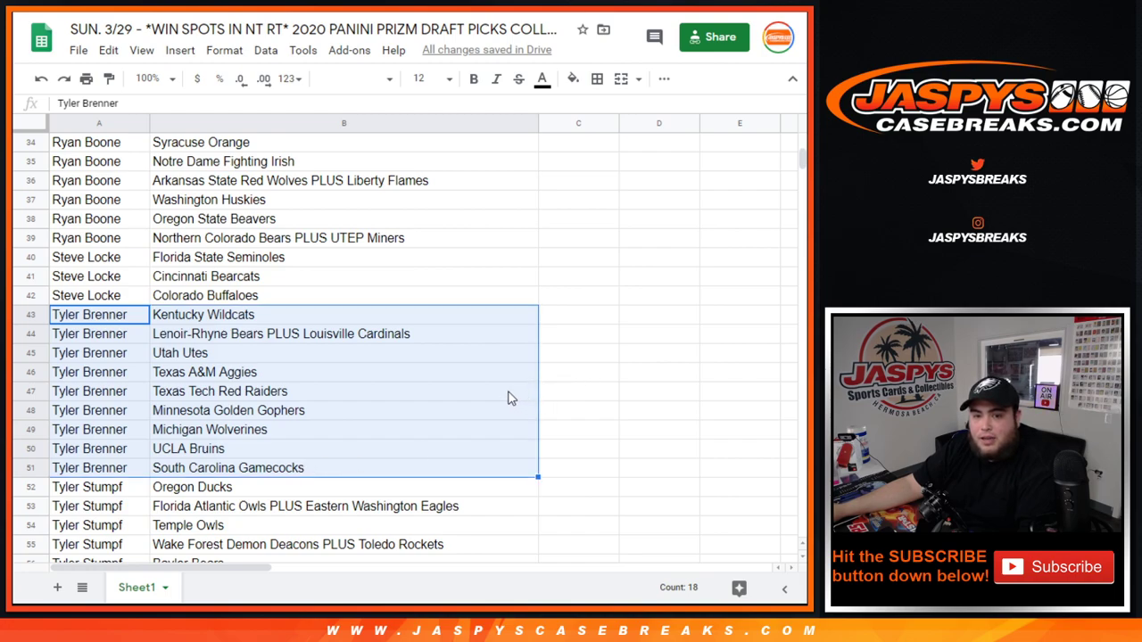
pyautogui.scroll(-1, 364, 388)
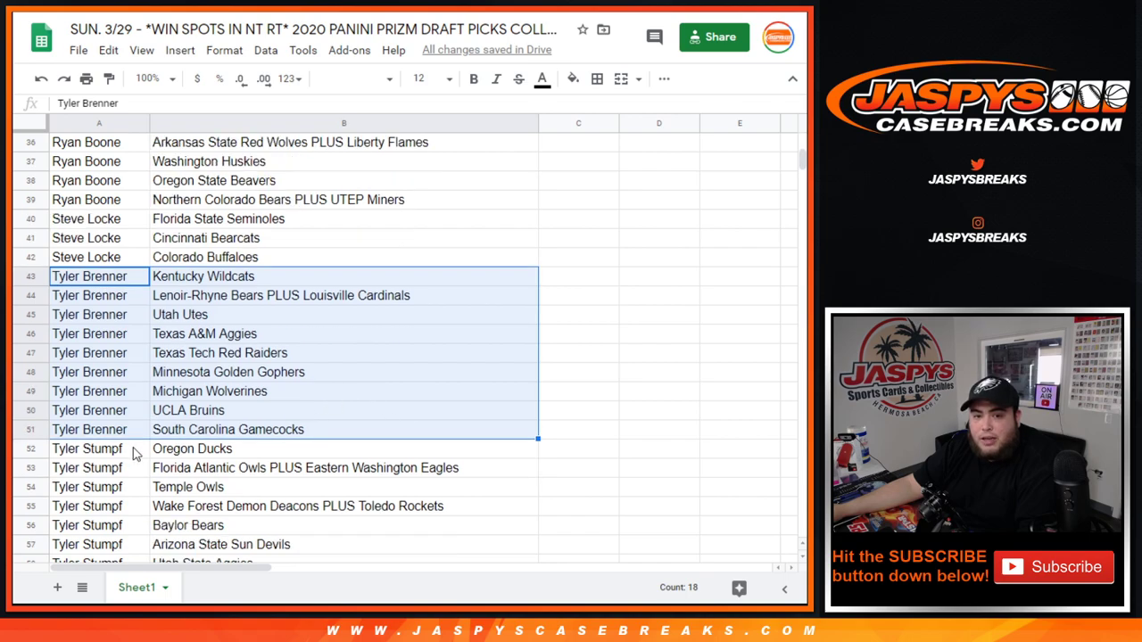
pyautogui.scroll(-3, 314, 292)
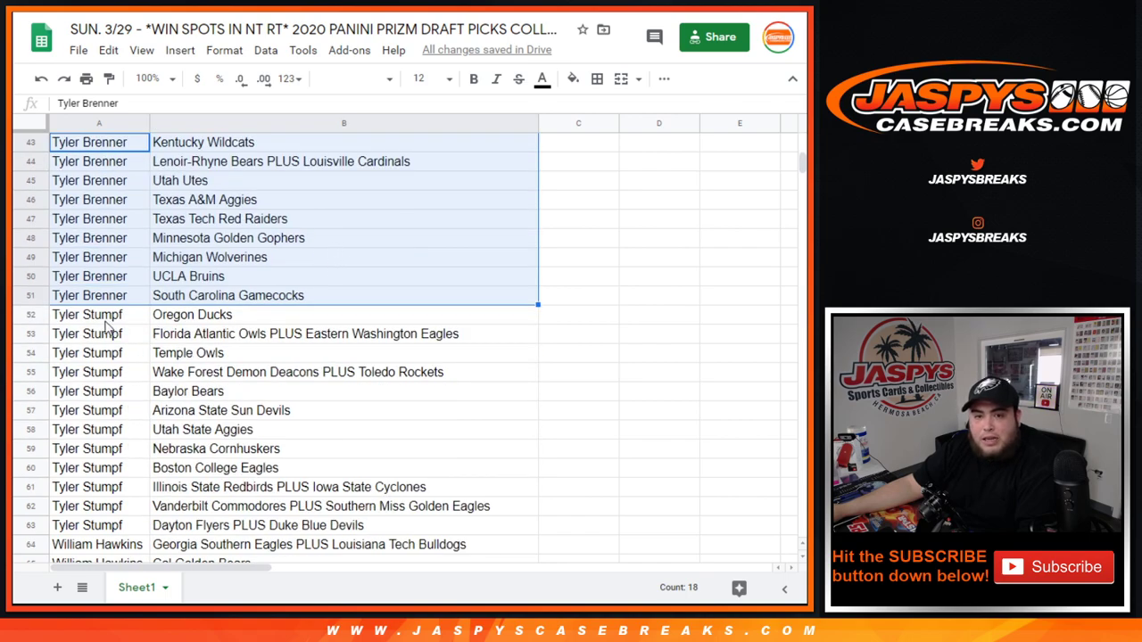
pyautogui.moveTo(86, 326); pyautogui.dragTo(316, 529)
pyautogui.scroll(-2, 435, 341)
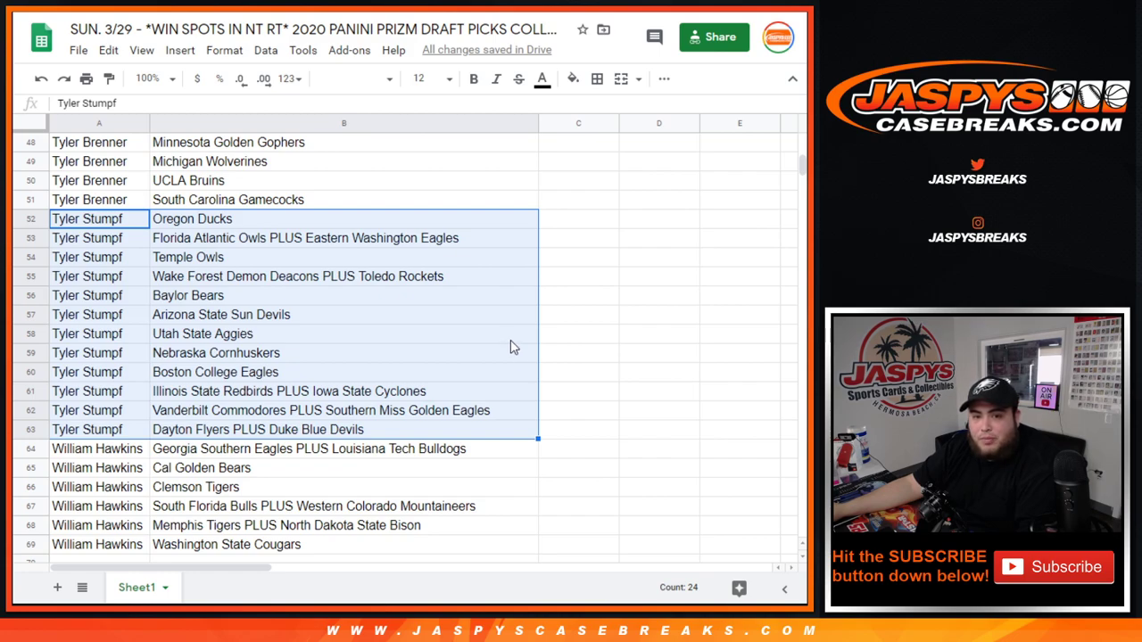
pyautogui.scroll(-1, 473, 346)
pyautogui.scroll(-1, 484, 364)
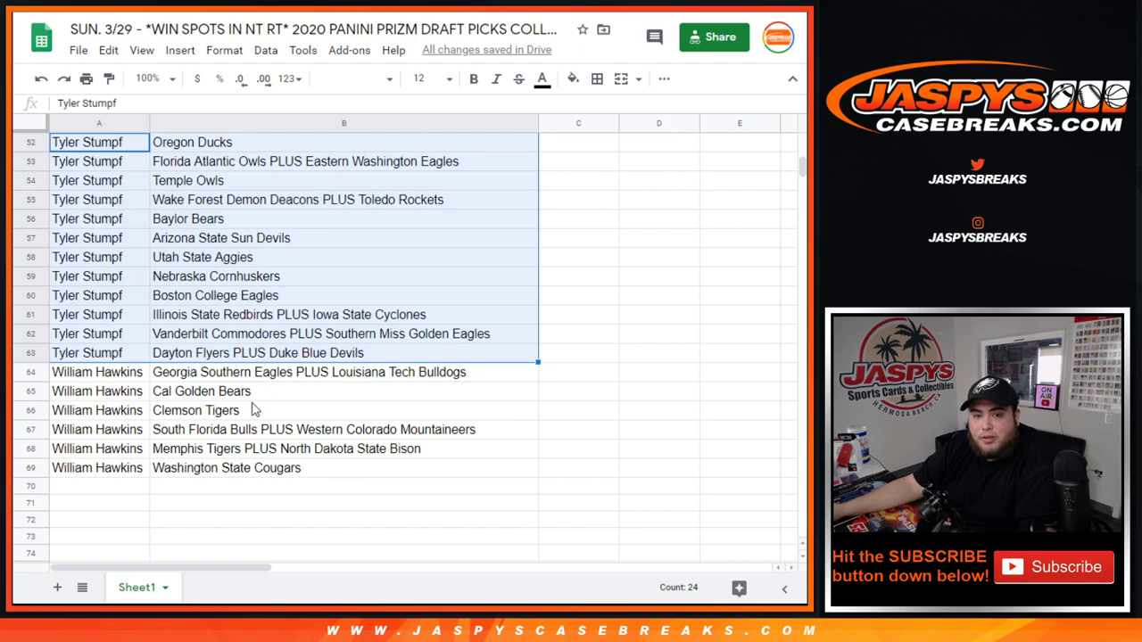
pyautogui.moveTo(119, 380); pyautogui.dragTo(308, 471)
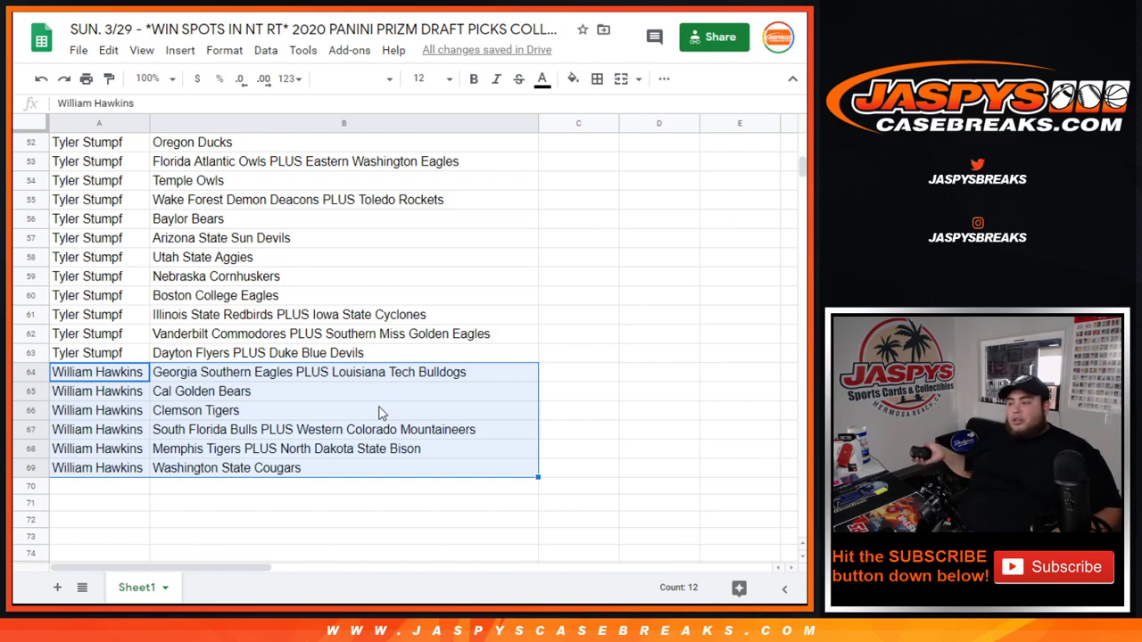
# - Sort the sheet by the team names in column B from A to Z
pyautogui.scroll(15, 380, 410)
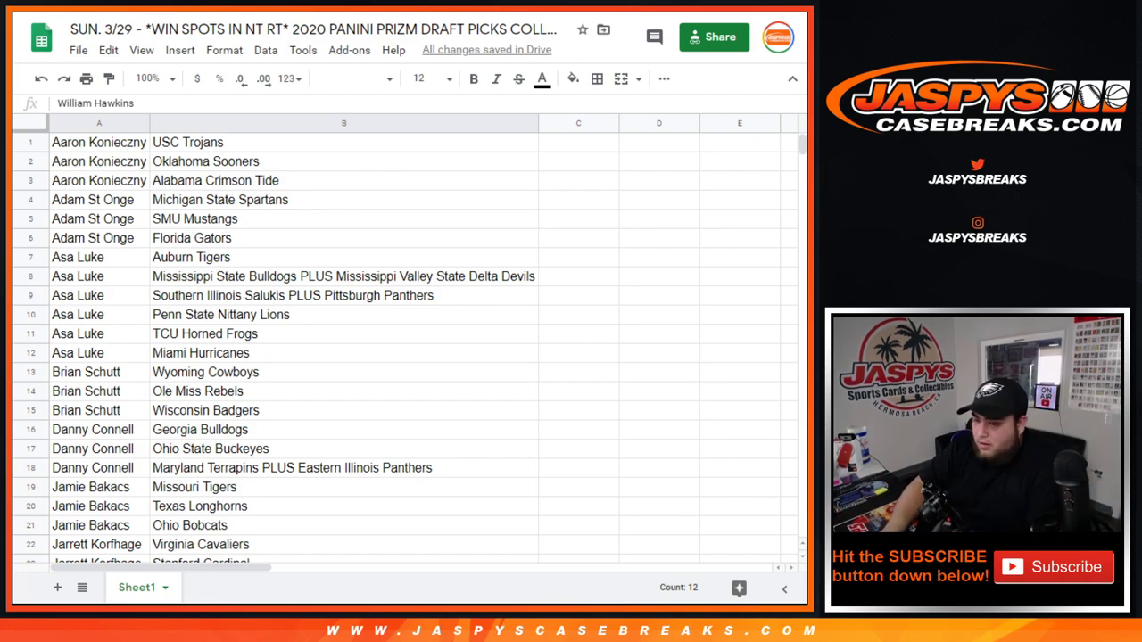
pyautogui.click(530, 130)
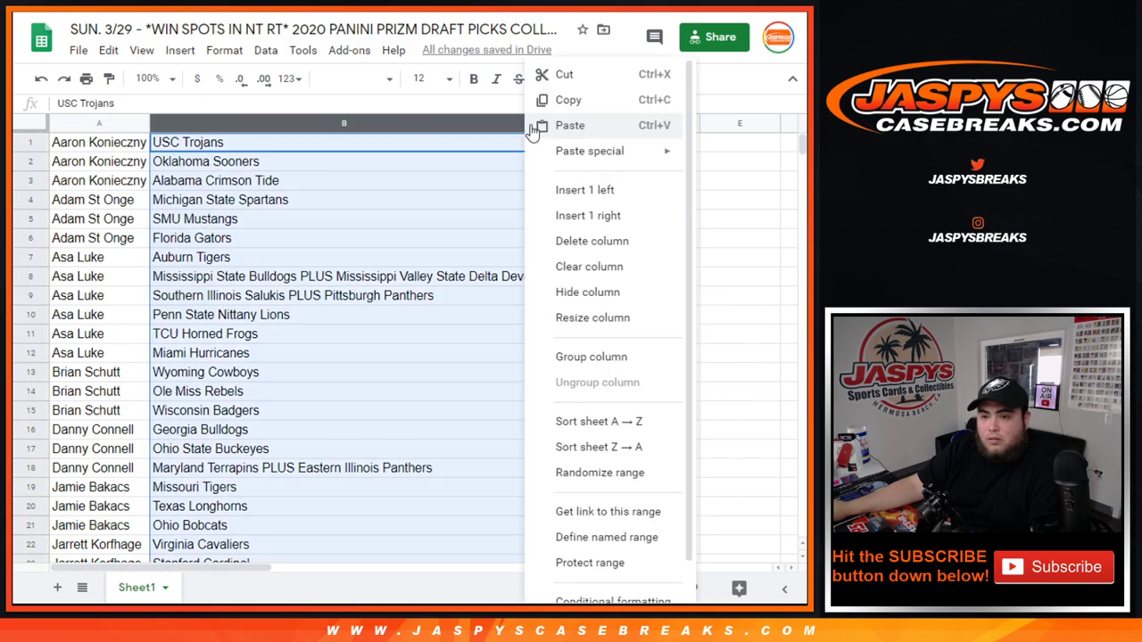
pyautogui.click(559, 426)
# - Apply borders to all cells in A1:B69 and centre their contents horizontally
pyautogui.moveTo(105, 150); pyautogui.dragTo(234, 487)
pyautogui.scroll(-12, 254, 294)
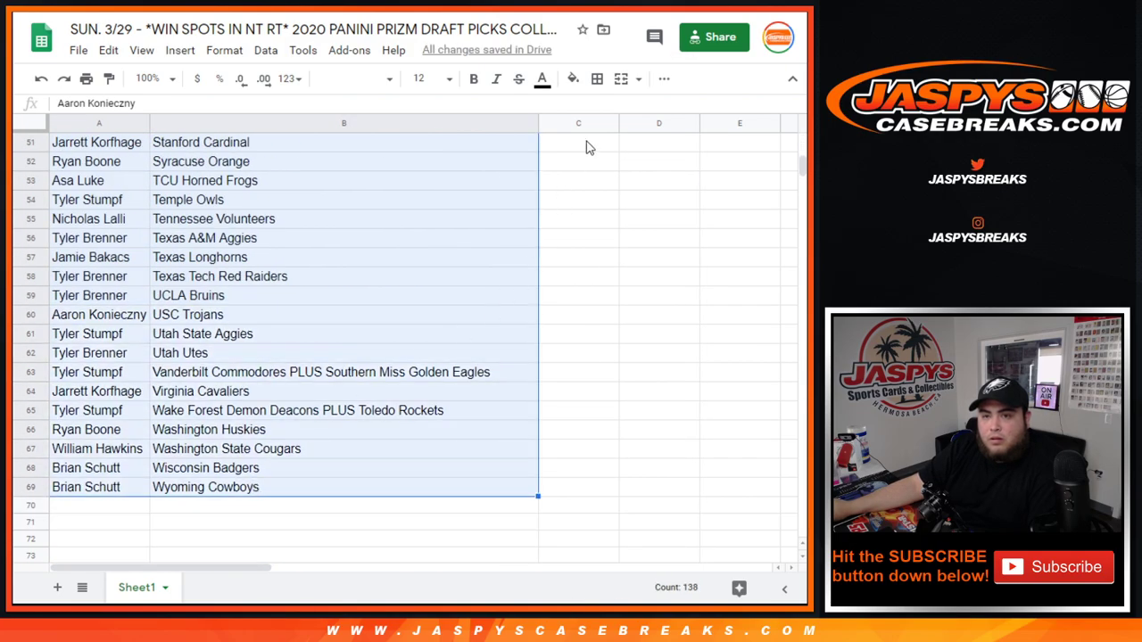
pyautogui.click(597, 78)
pyautogui.click(604, 110)
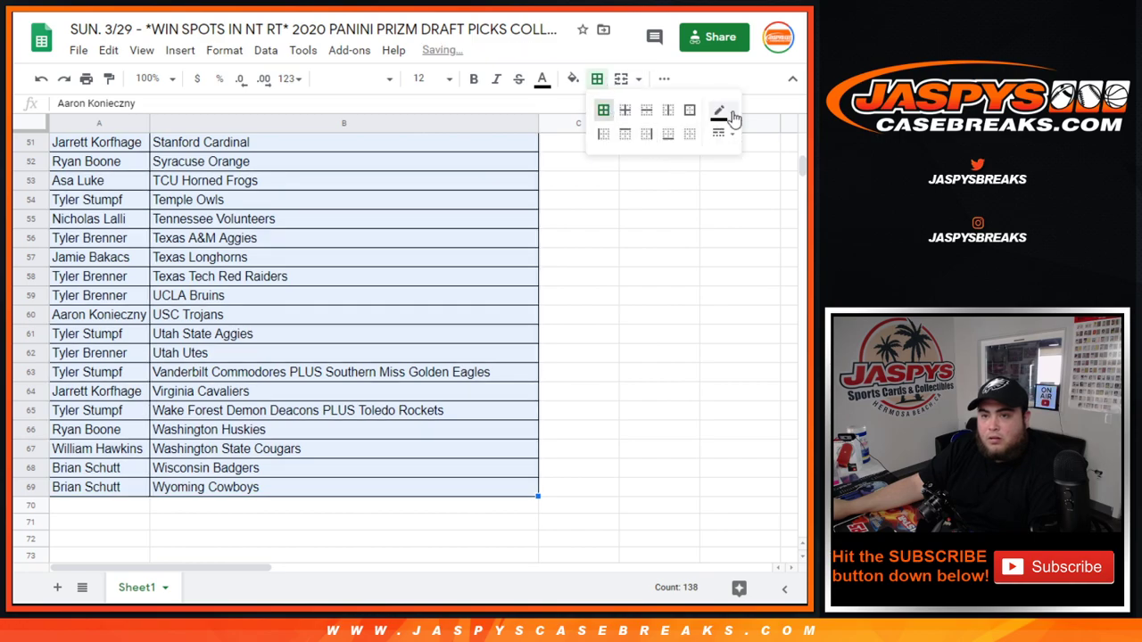
pyautogui.click(664, 79)
pyautogui.click(423, 108)
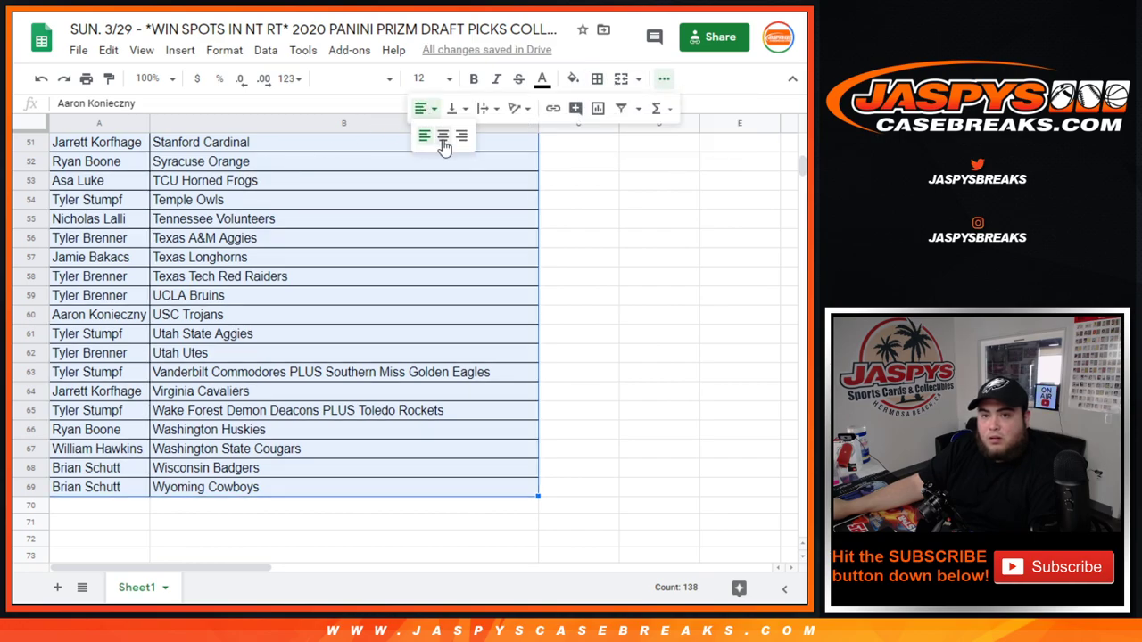
pyautogui.click(444, 136)
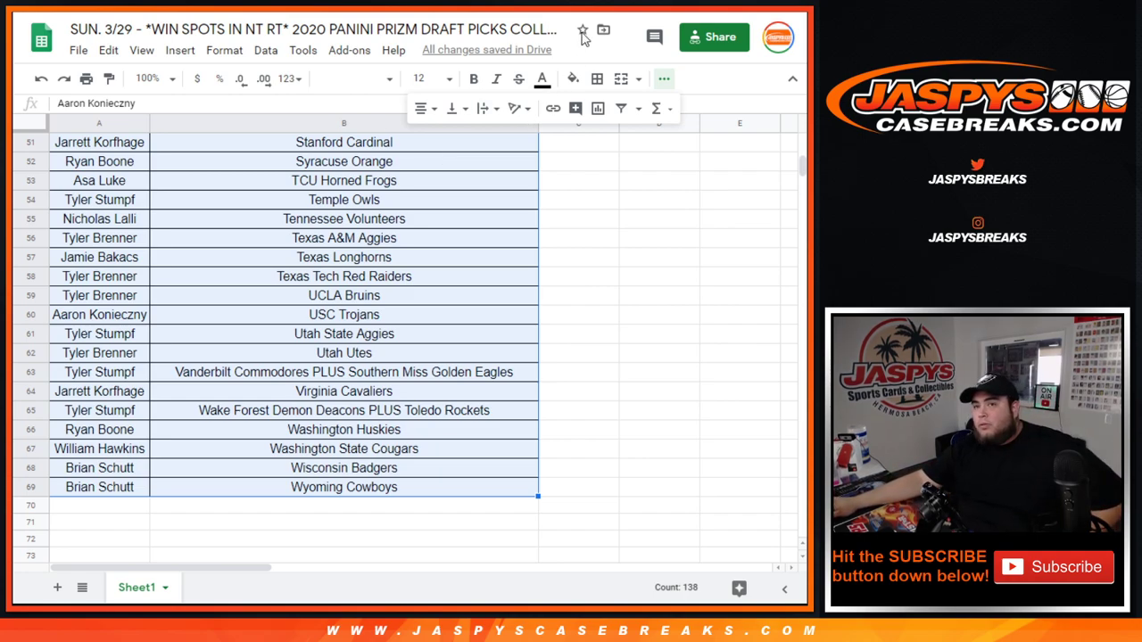
# - Switch to the store's product pages and view the College Football 1-Pack #2 and #3 listings
pyautogui.hotkey('ctrl', 'Tab')
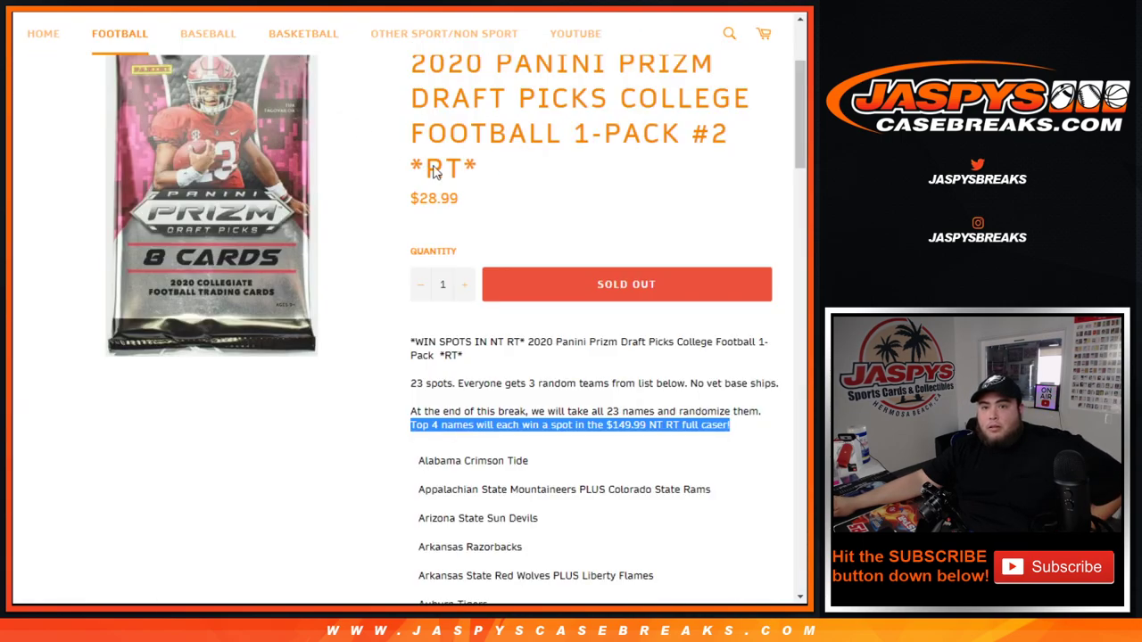
pyautogui.scroll(3, 401, 312)
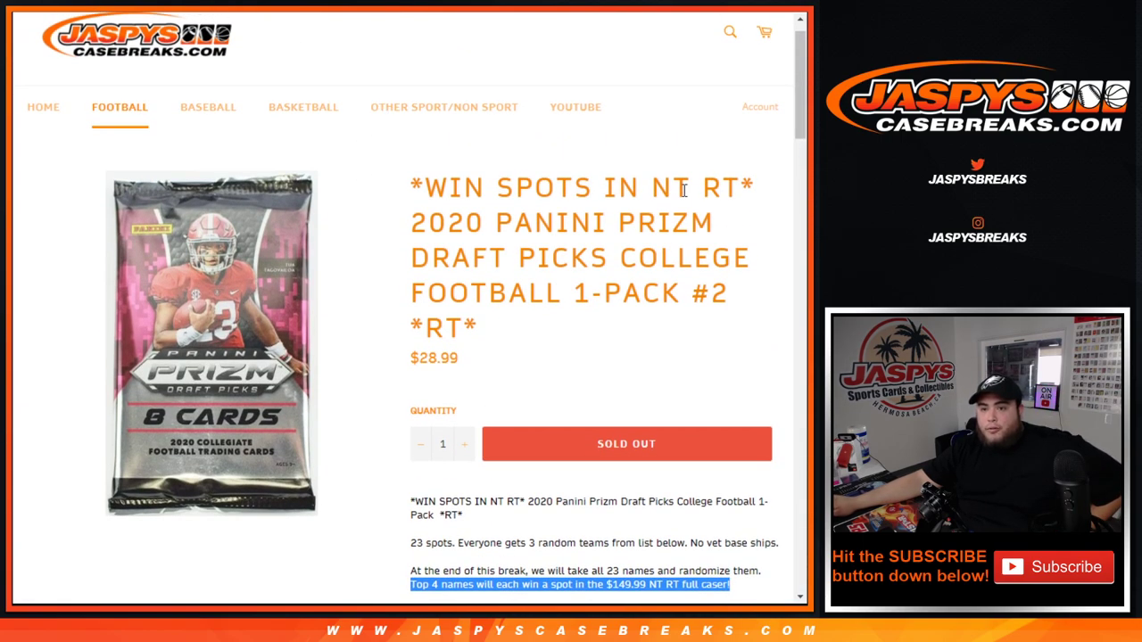
pyautogui.hotkey('ctrl', 'Tab')
pyautogui.scroll(-1, 605, 278)
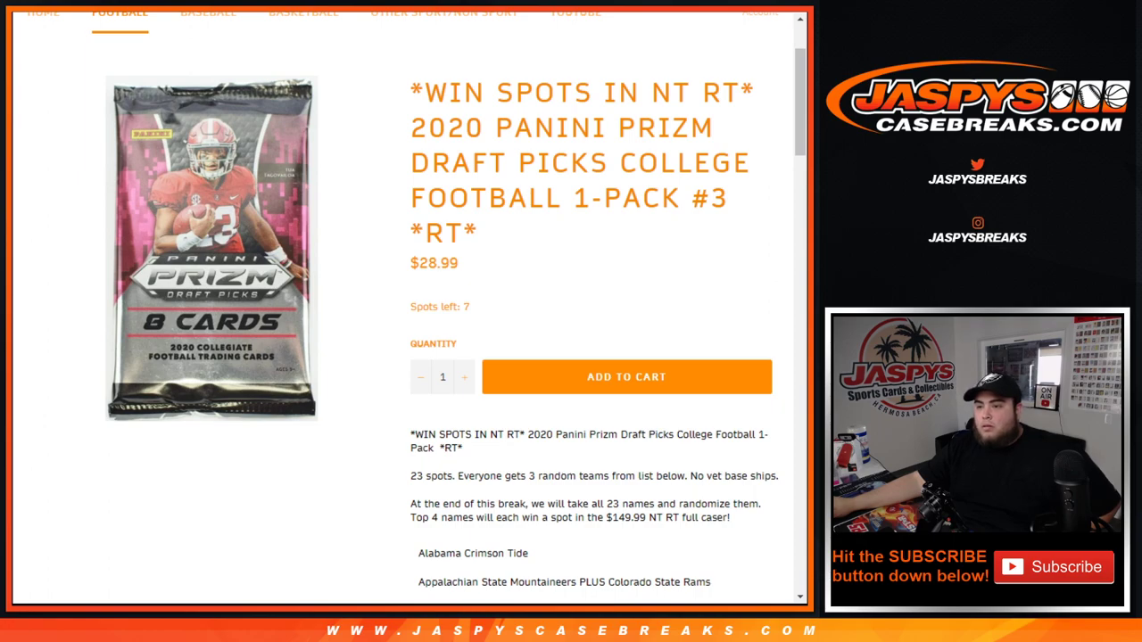
# - Return to the spreadsheet and print one copy of the current sheet in portrait orientation, with the workbook title in the header
pyautogui.hotkey('ctrl', 'Tab')
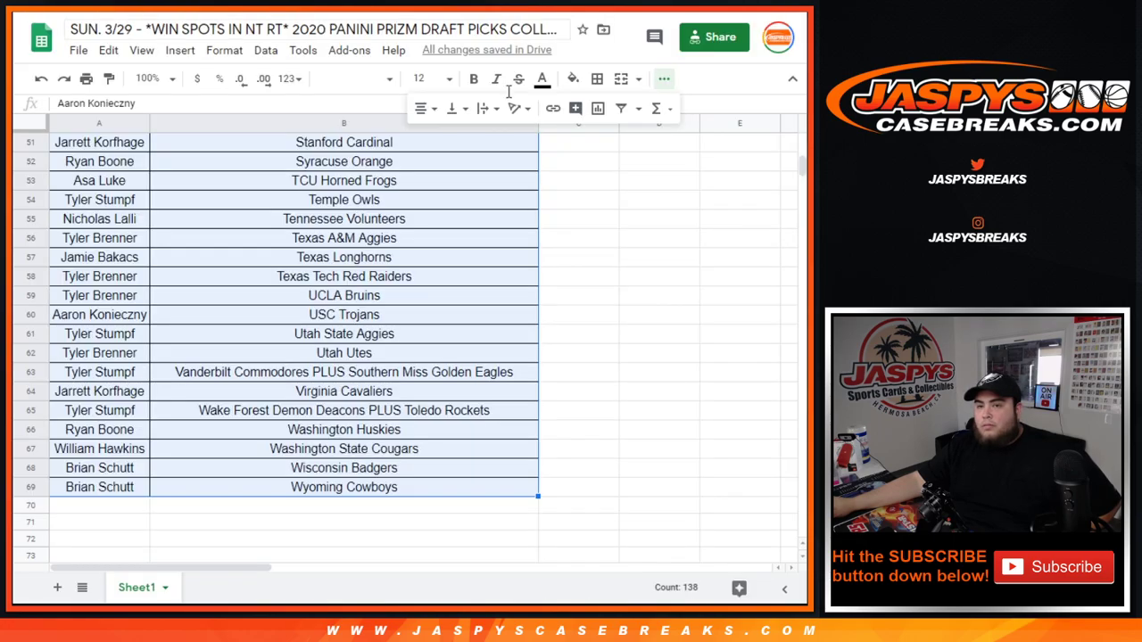
pyautogui.click(85, 79)
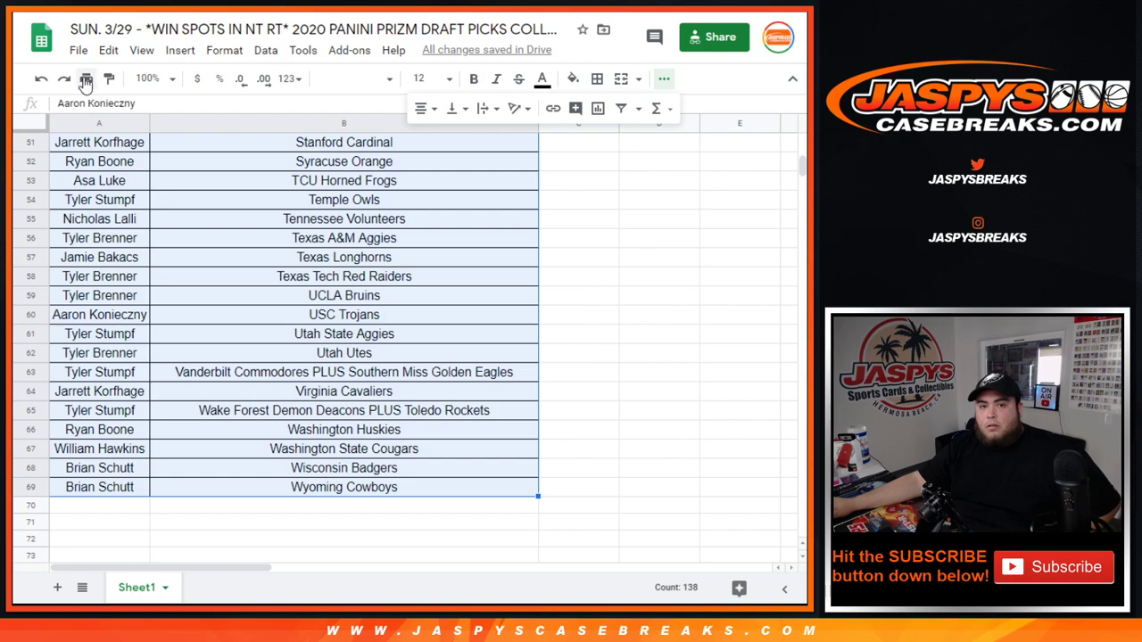
pyautogui.click(695, 227)
pyautogui.click(661, 432)
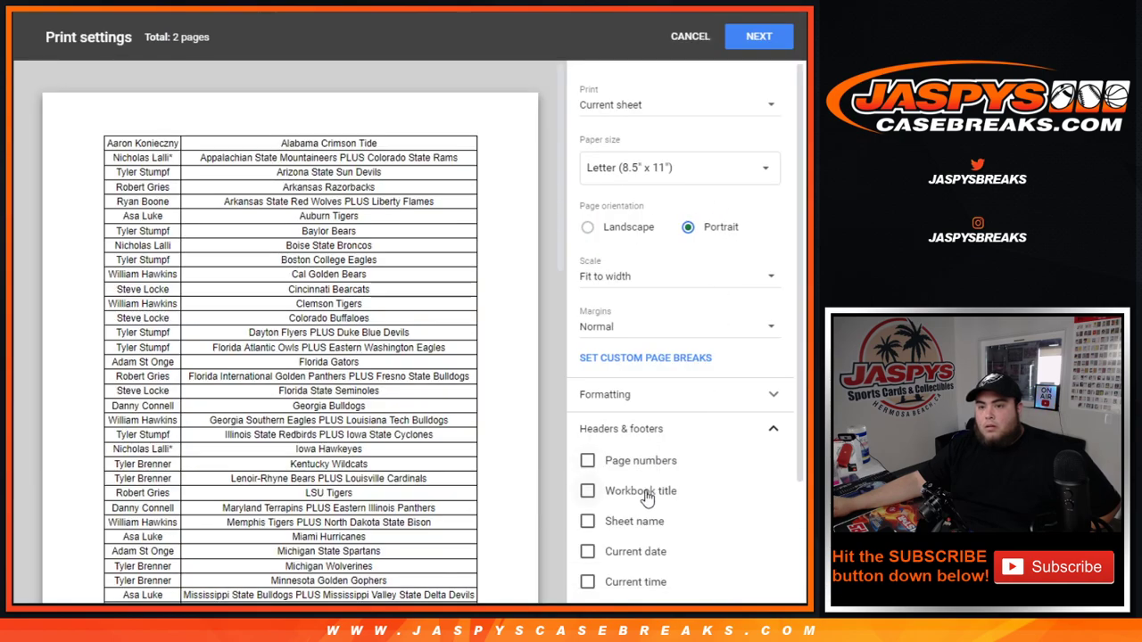
pyautogui.click(638, 492)
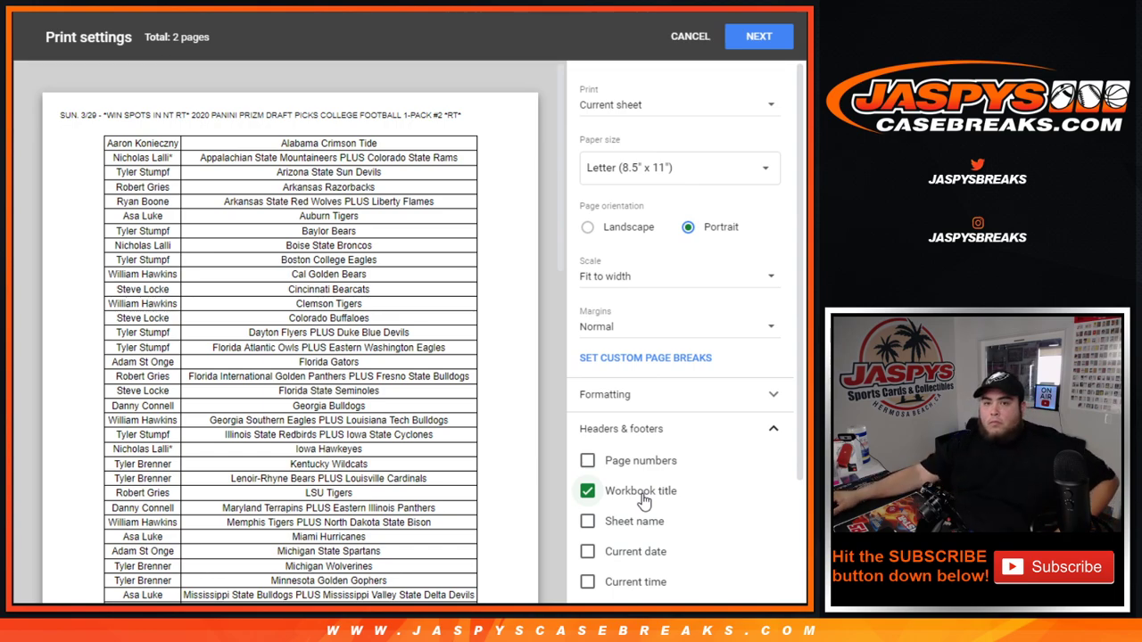
pyautogui.click(760, 37)
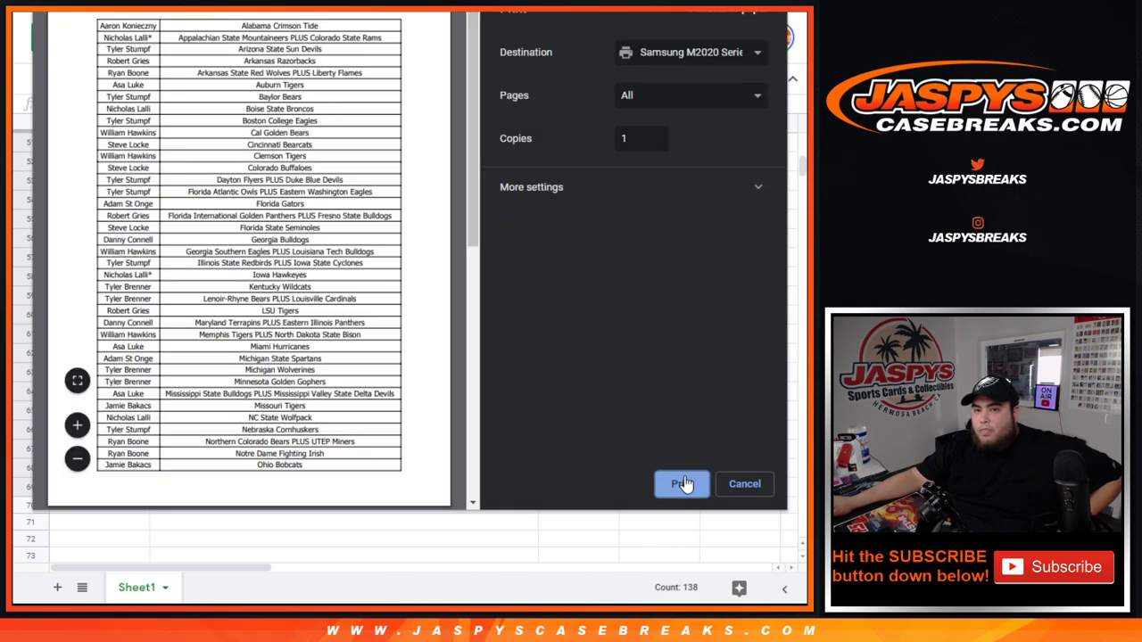
pyautogui.click(683, 484)
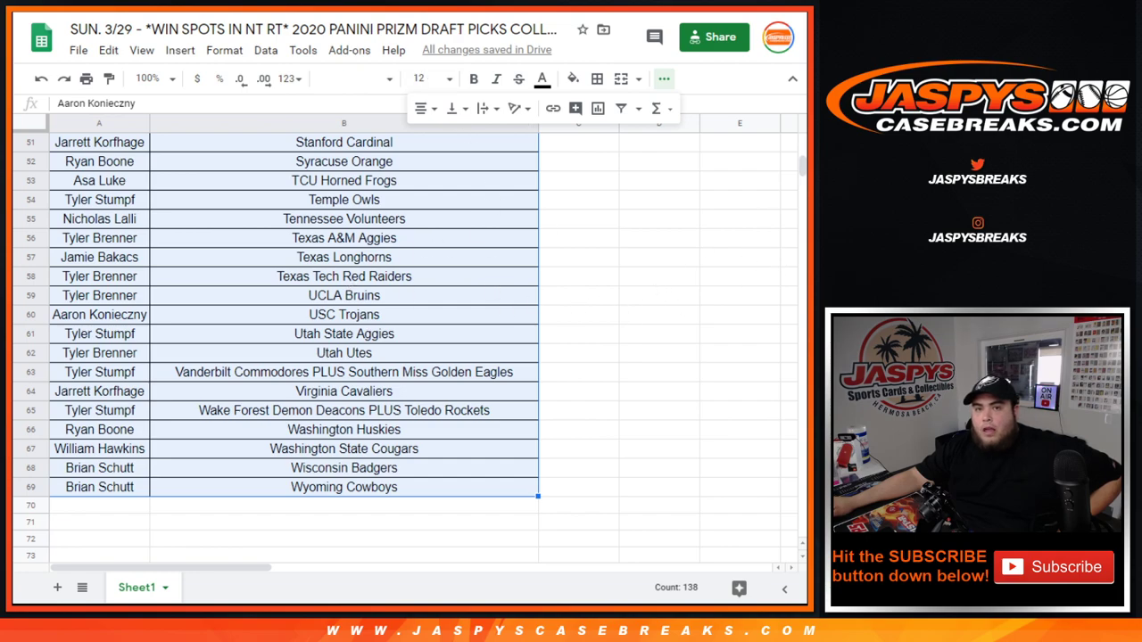
# - Switch to the 1-Pack #3 product page and highlight the sentence about the top 4 names winning a spot
pyautogui.hotkey('ctrl', 'Tab')
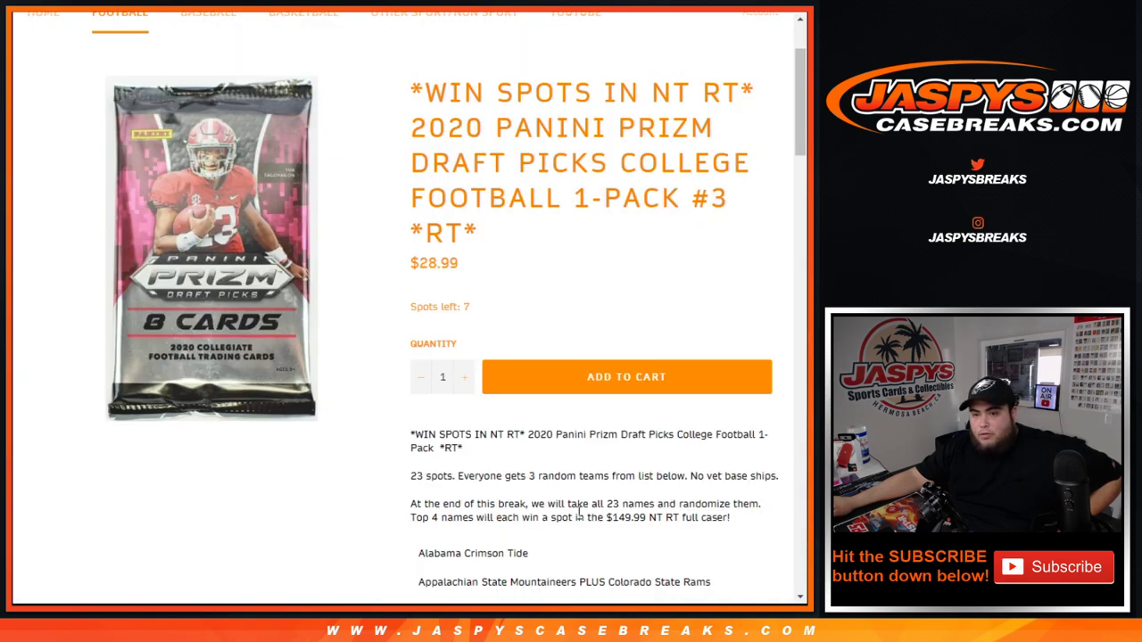
pyautogui.moveTo(416, 518); pyautogui.dragTo(737, 524)
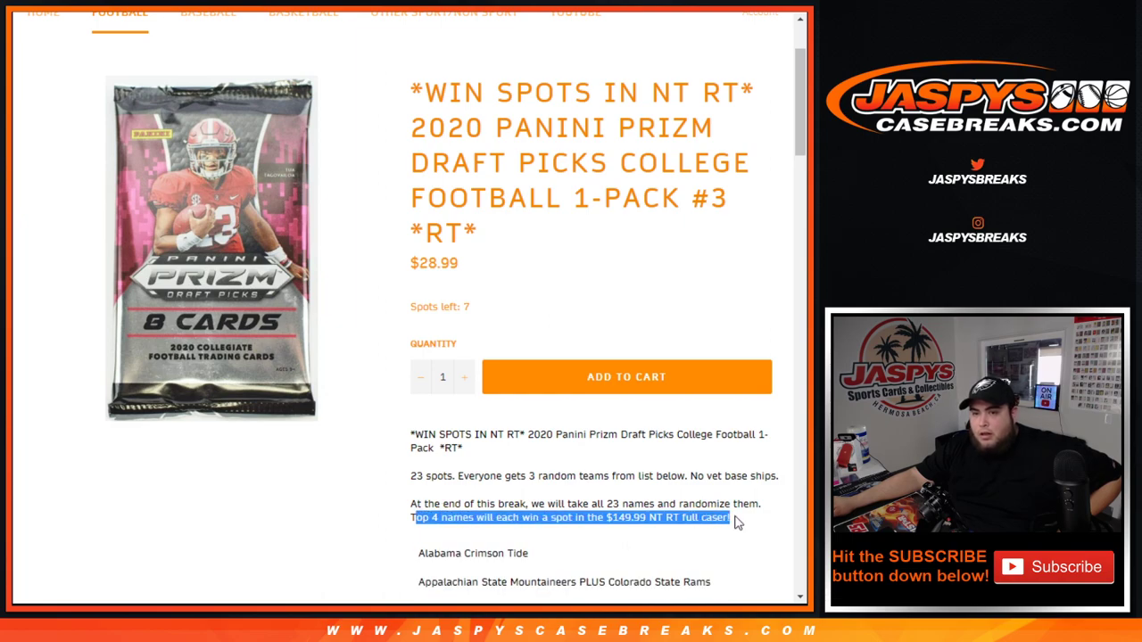